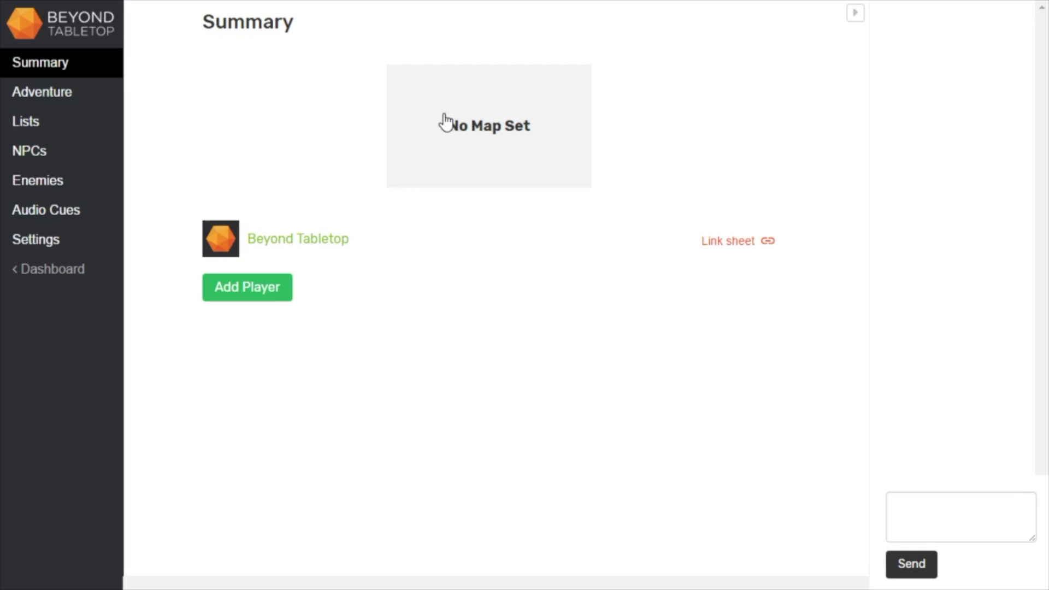
# Step: Set Campaign Map as the table's map and link the Ranger sheet to the existing player
pyautogui.click(501, 123)
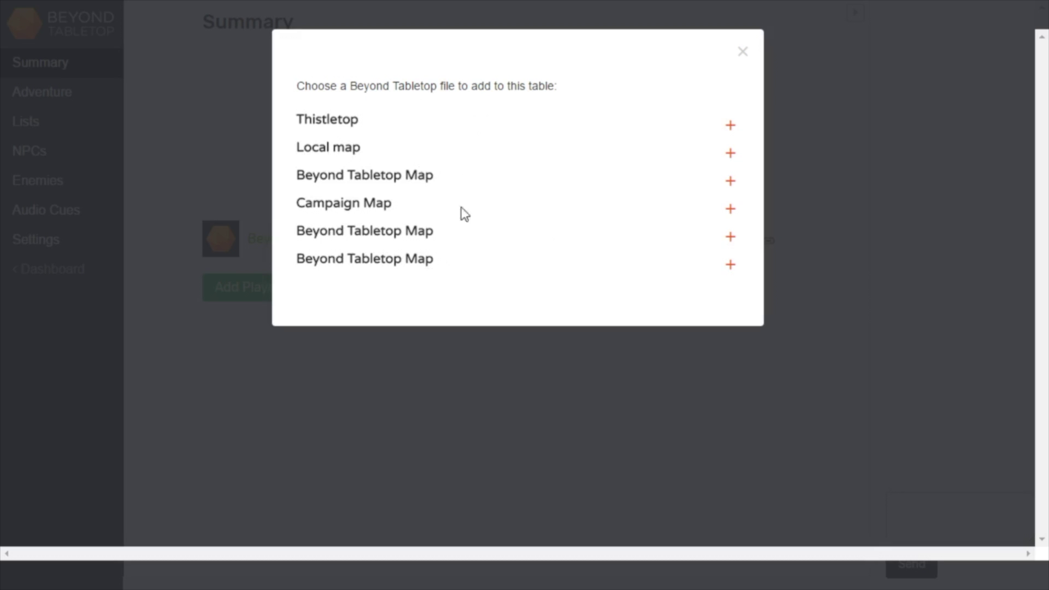
pyautogui.click(730, 208)
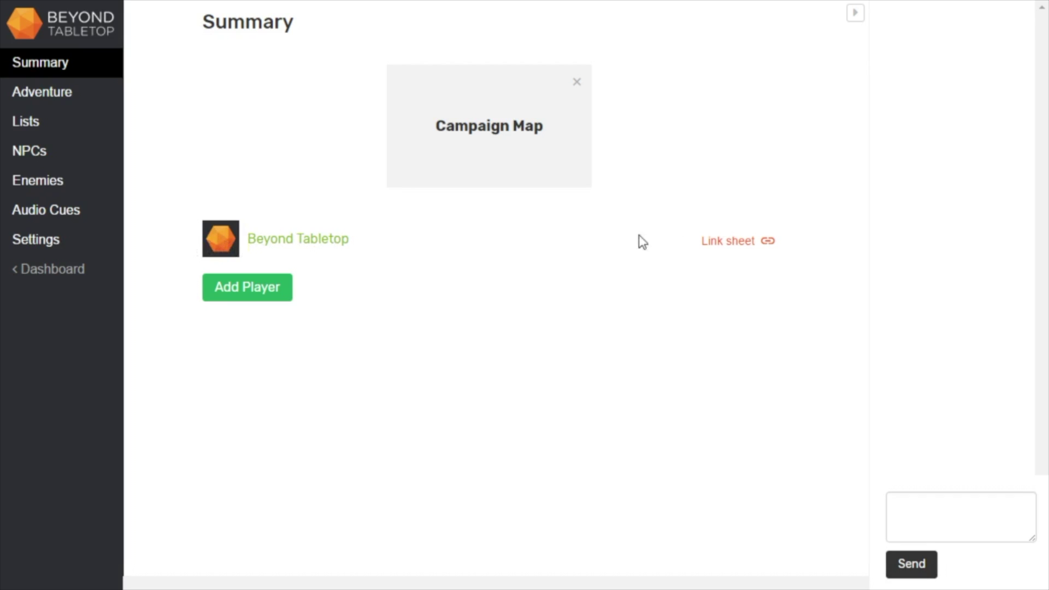
pyautogui.click(724, 241)
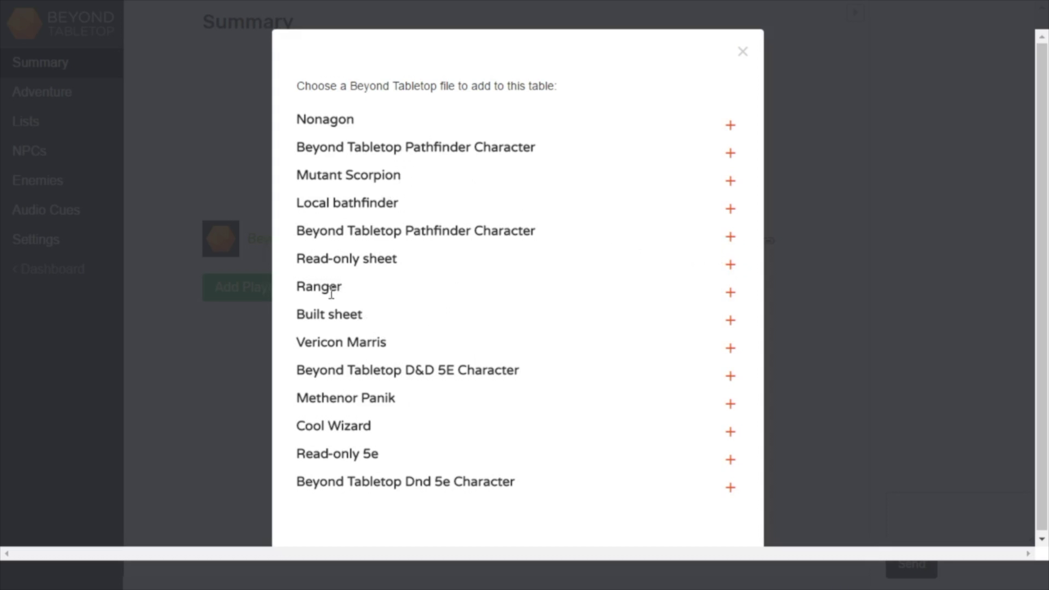
pyautogui.click(730, 294)
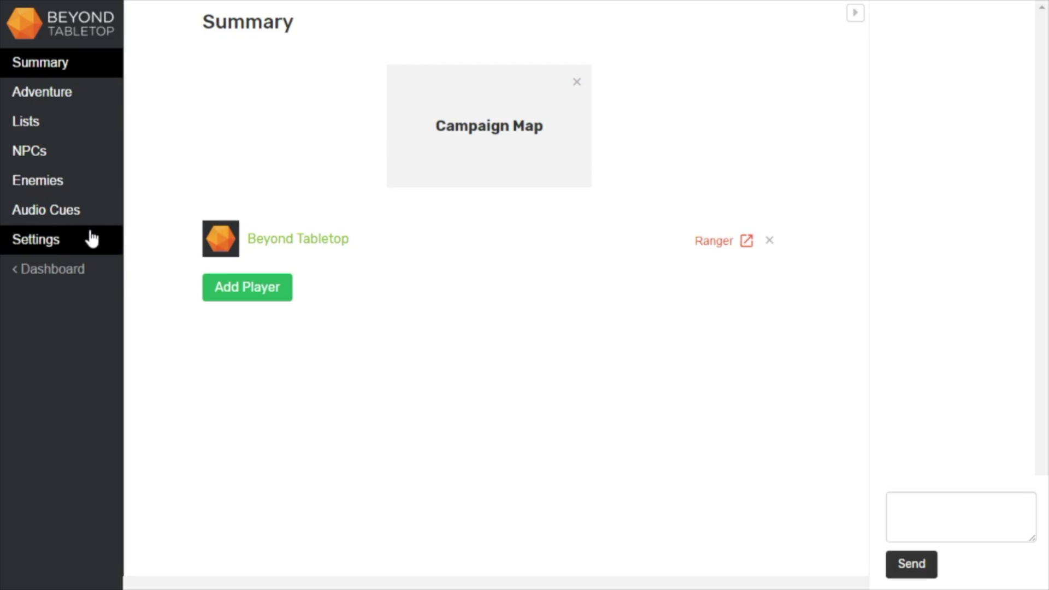
# Step: Set the chat nickname to BTT in the campaign settings and return to the Summary page
pyautogui.click(81, 244)
pyautogui.click(545, 103)
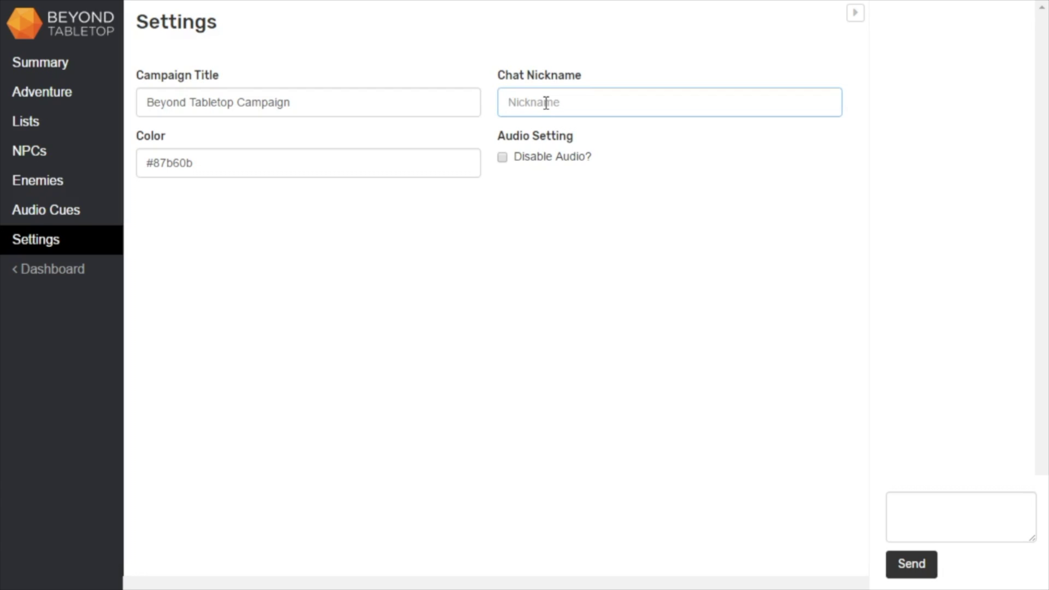
pyautogui.write('BTT')
pyautogui.click(80, 71)
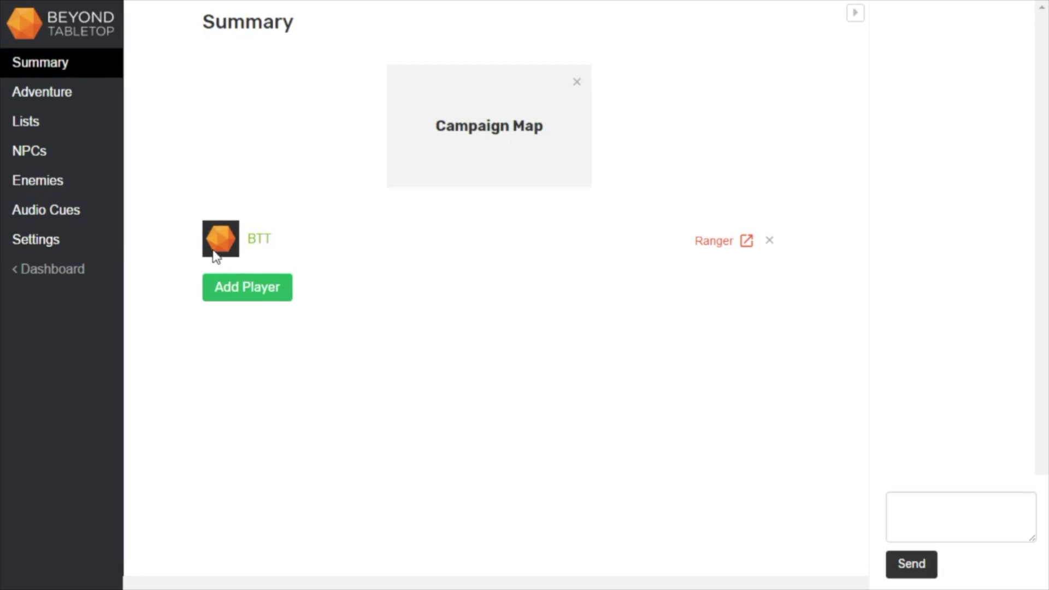
# Step: Send the message "hi" in the campaign chat
pyautogui.click(945, 514)
pyautogui.write('hi')
pyautogui.press('Return')
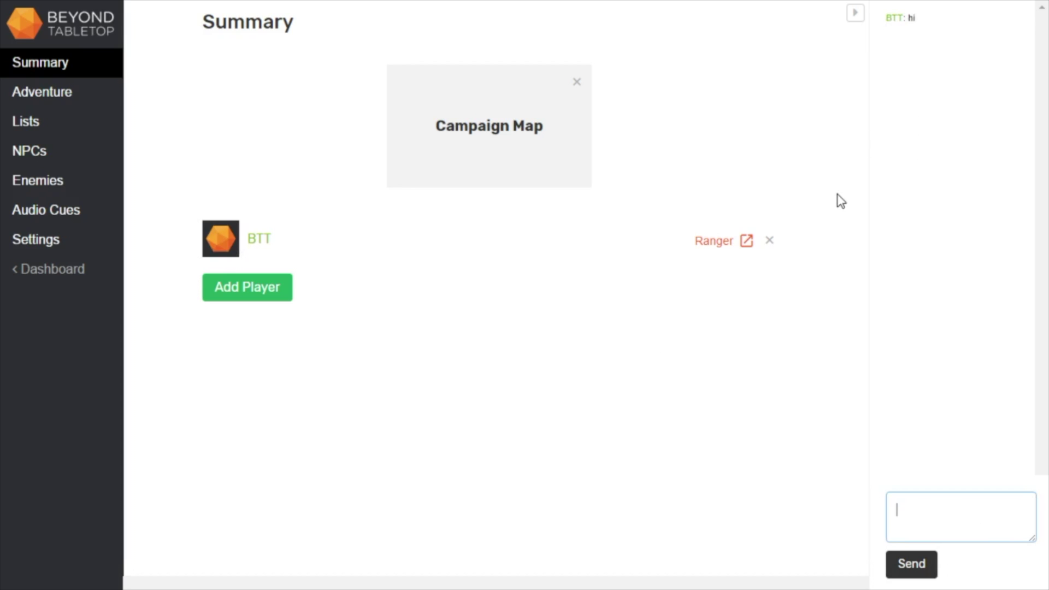
# Step: Change the chat nickname to Beyond in the campaign settings and go back to the Summary page
pyautogui.click(77, 239)
pyautogui.doubleClick(552, 101)
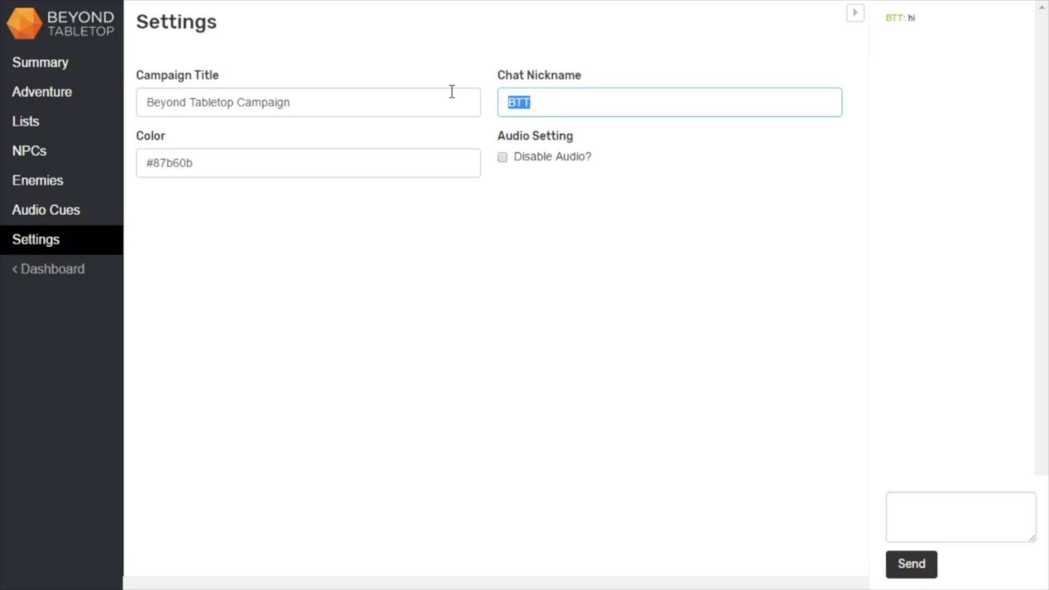
pyautogui.write('Beyond')
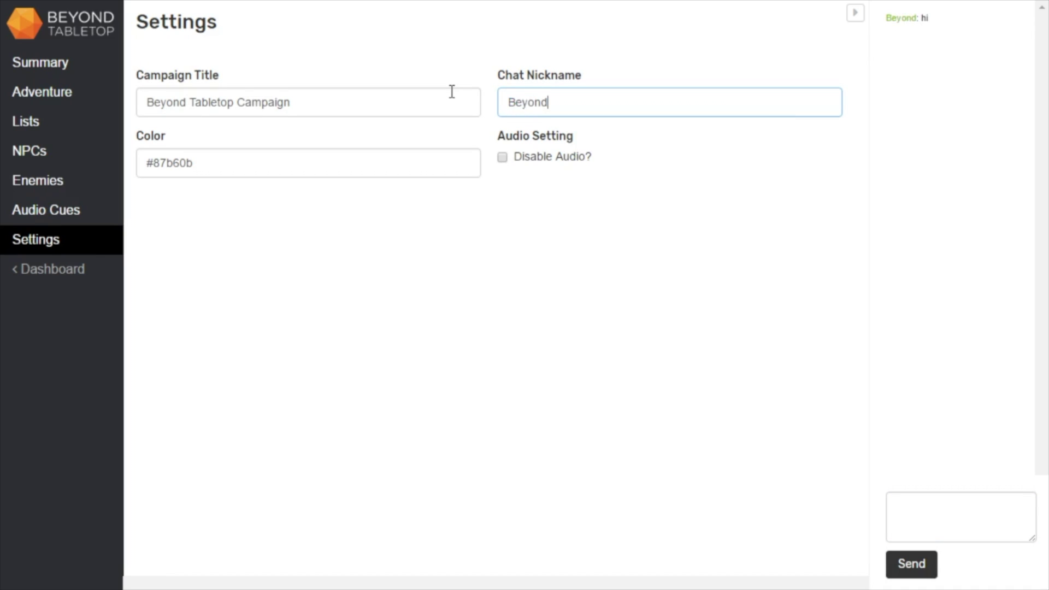
pyautogui.click(73, 65)
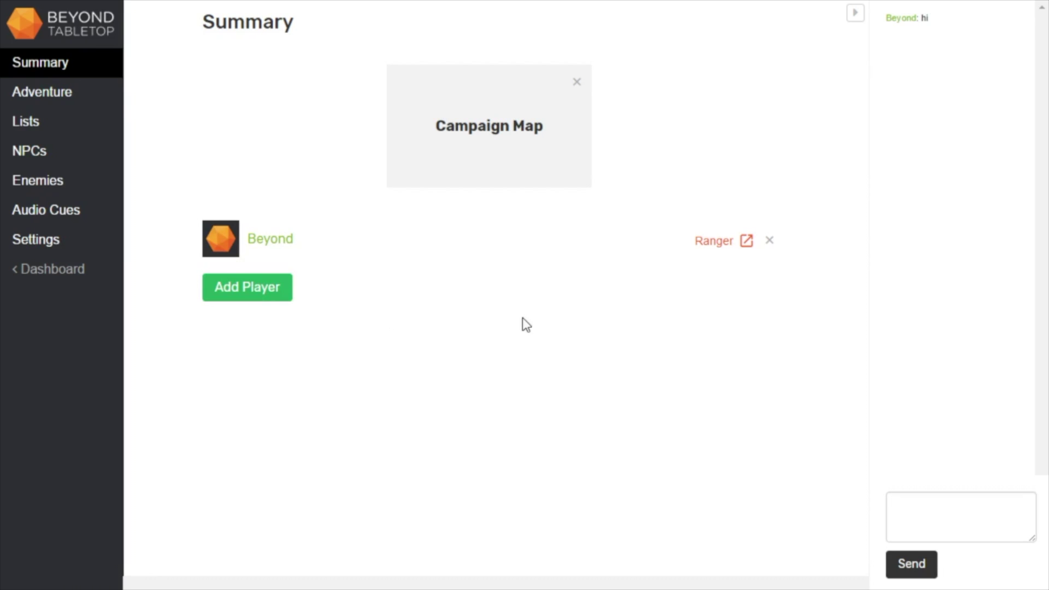
# Step: View the sharing options for adding a player and close them without inviting anyone
pyautogui.click(235, 290)
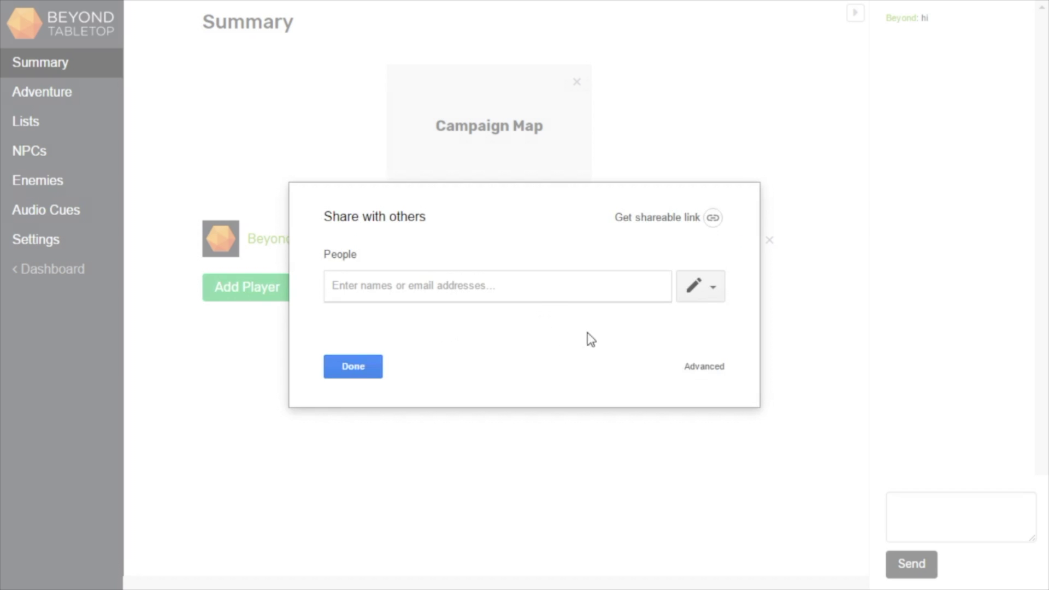
pyautogui.click(372, 374)
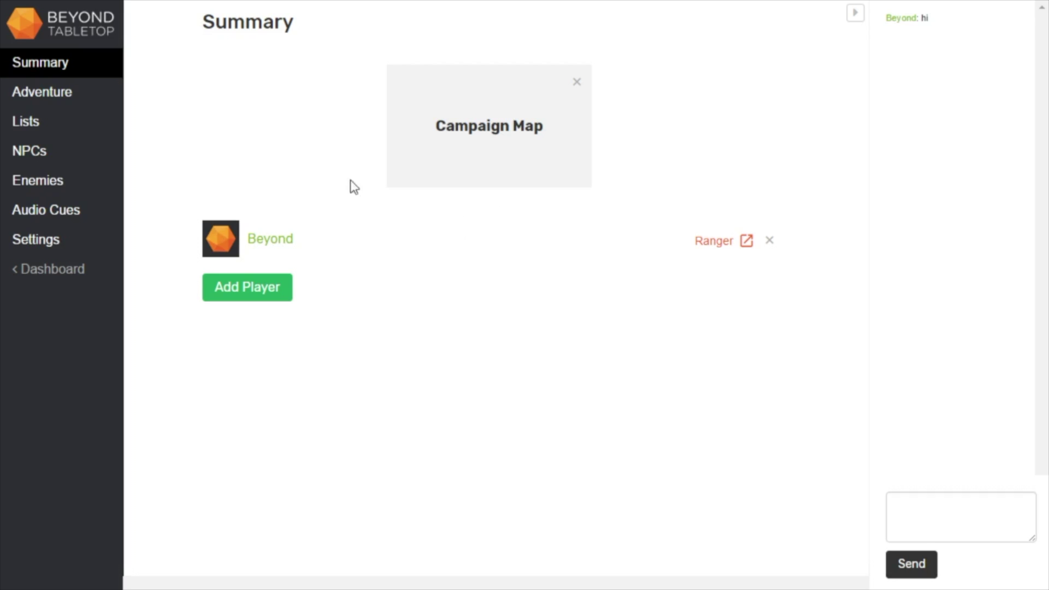
# Step: Add an adventure log reading "This is what happened last session" with the summary "What happened", and check it on the Summary page
pyautogui.click(58, 94)
pyautogui.click(144, 152)
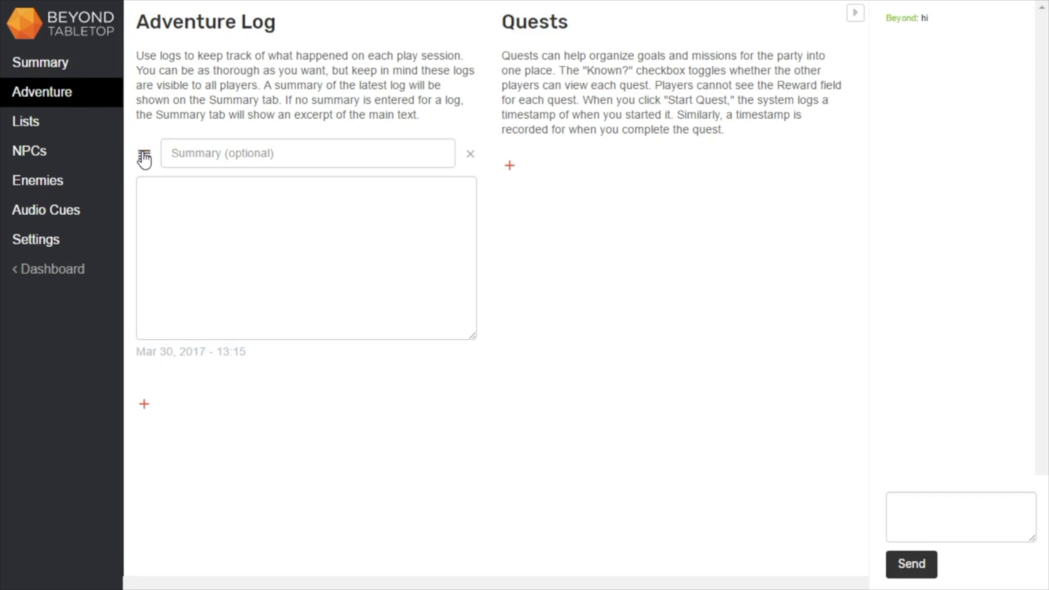
pyautogui.click(250, 246)
pyautogui.write('This is w')
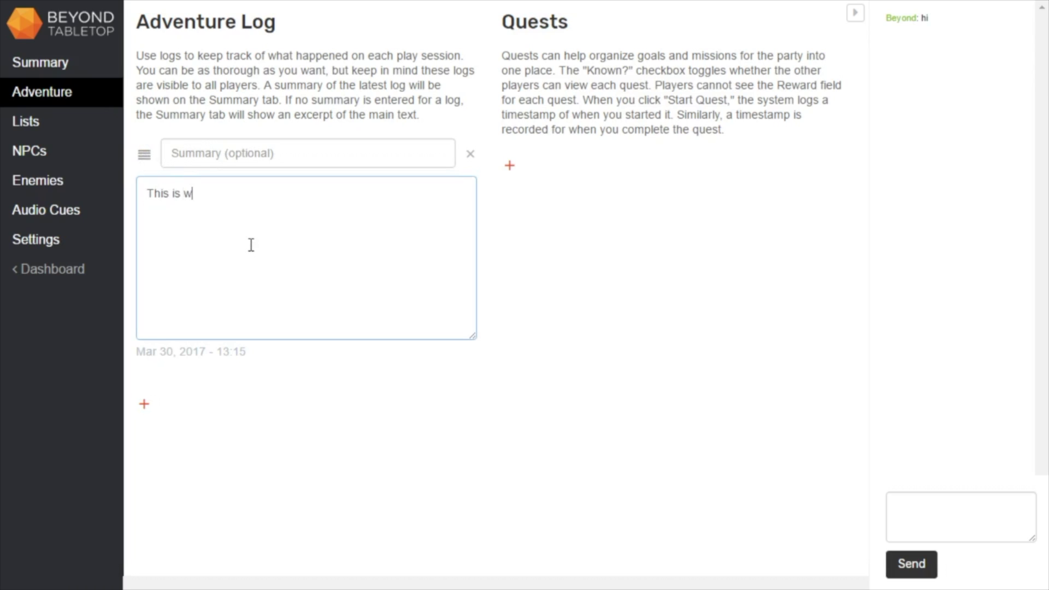
pyautogui.write('hat happened last session')
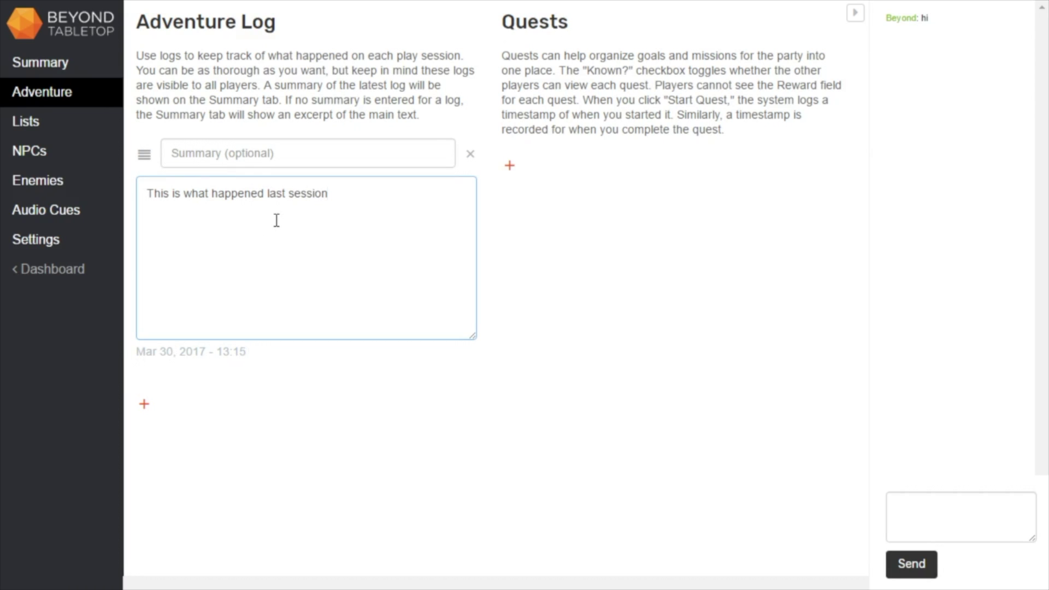
pyautogui.click(249, 148)
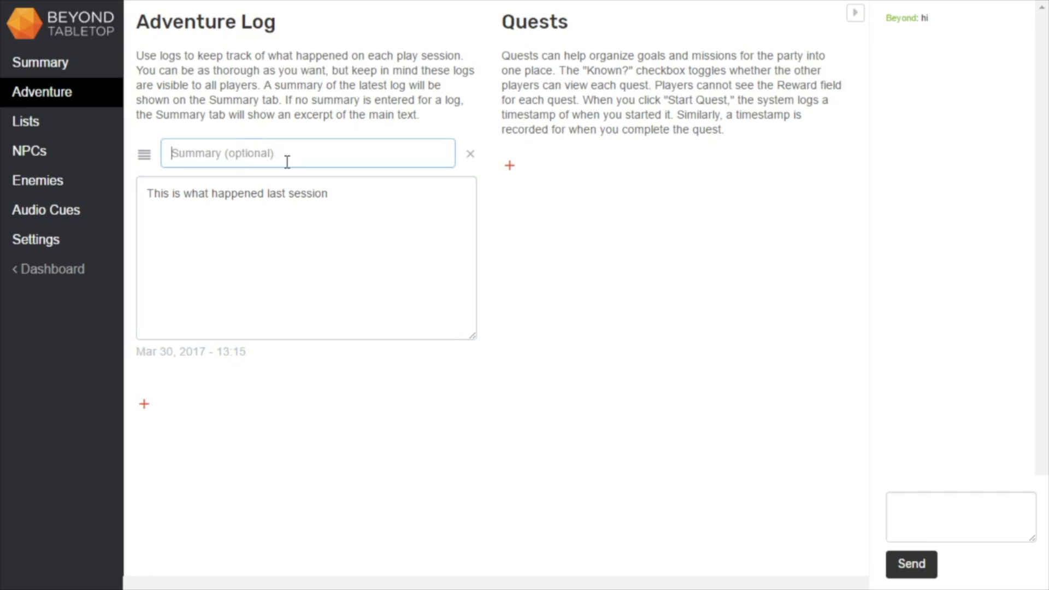
pyautogui.write('What happened')
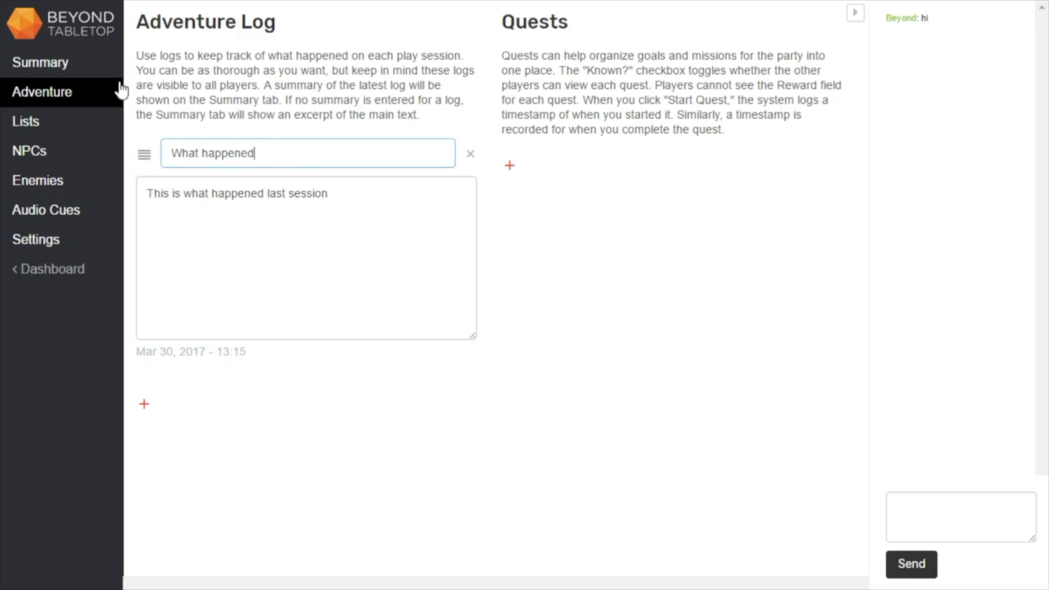
pyautogui.click(87, 70)
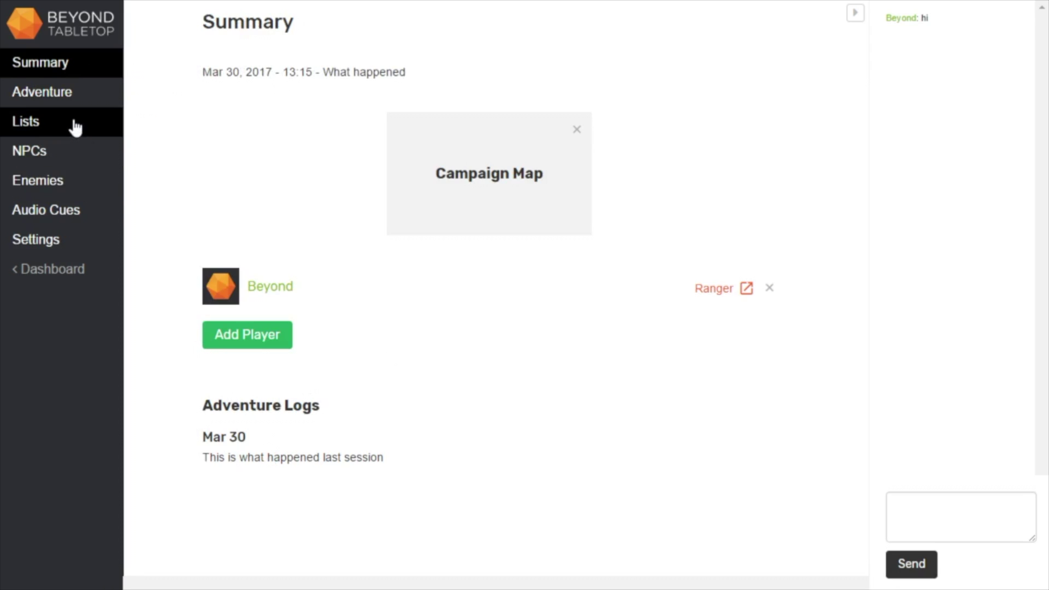
# Step: Add an adventure quest named "Kill seven goblins" with the description "Go into the forest and kill seven goblins"
pyautogui.click(28, 90)
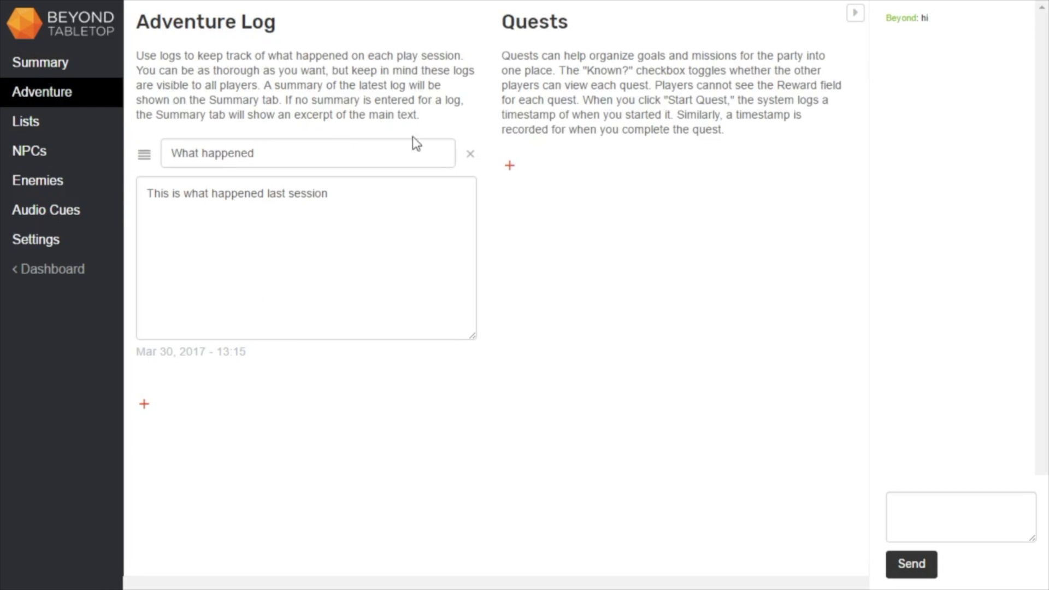
pyautogui.click(509, 165)
pyautogui.click(589, 171)
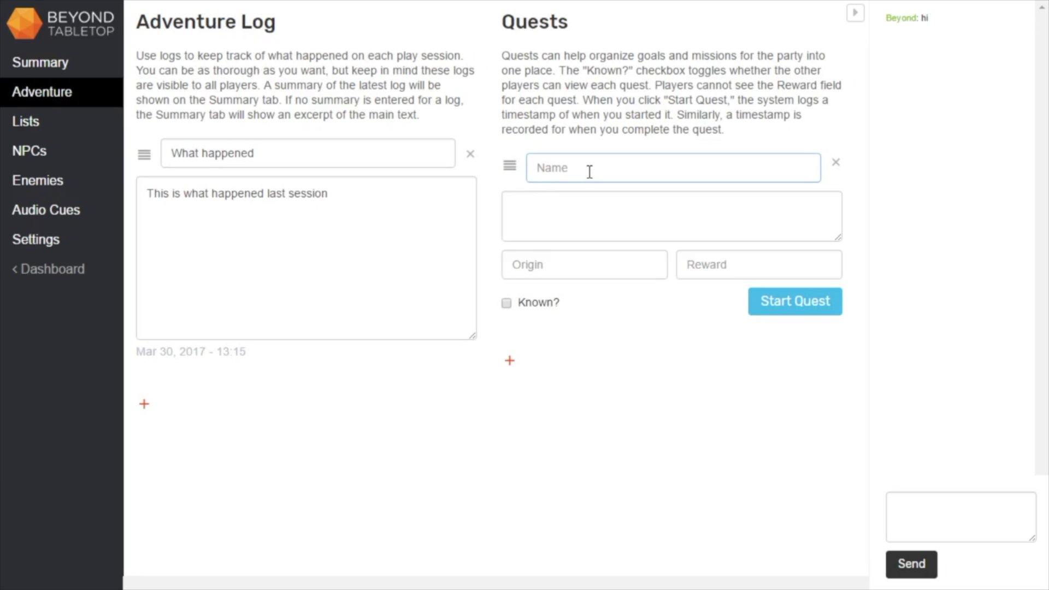
pyautogui.write('Kill seven goblins')
pyautogui.press('Return')
pyautogui.click(589, 235)
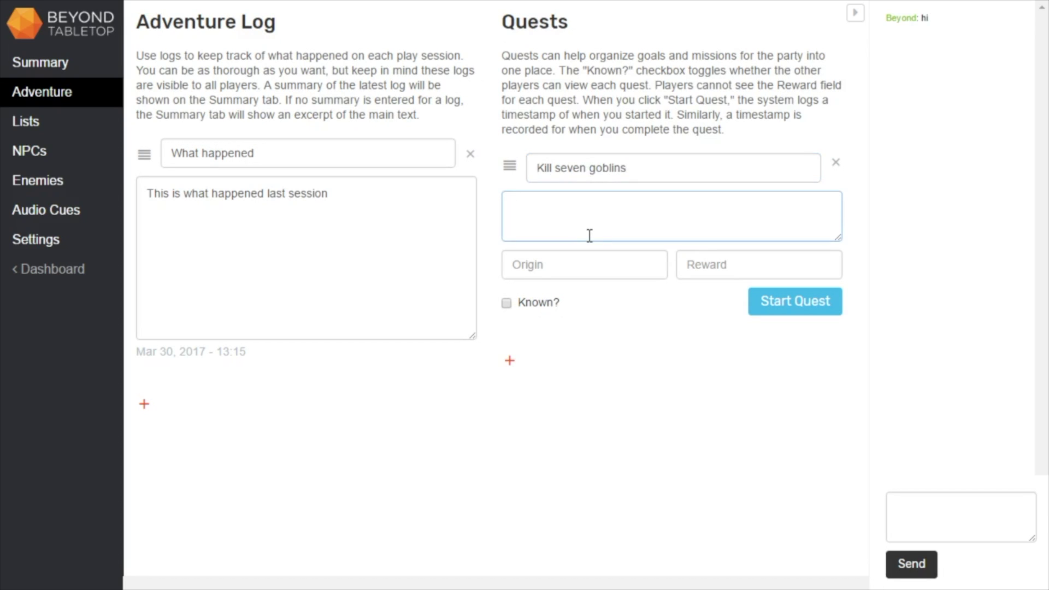
pyautogui.write('into the forest and kill seven goblins')
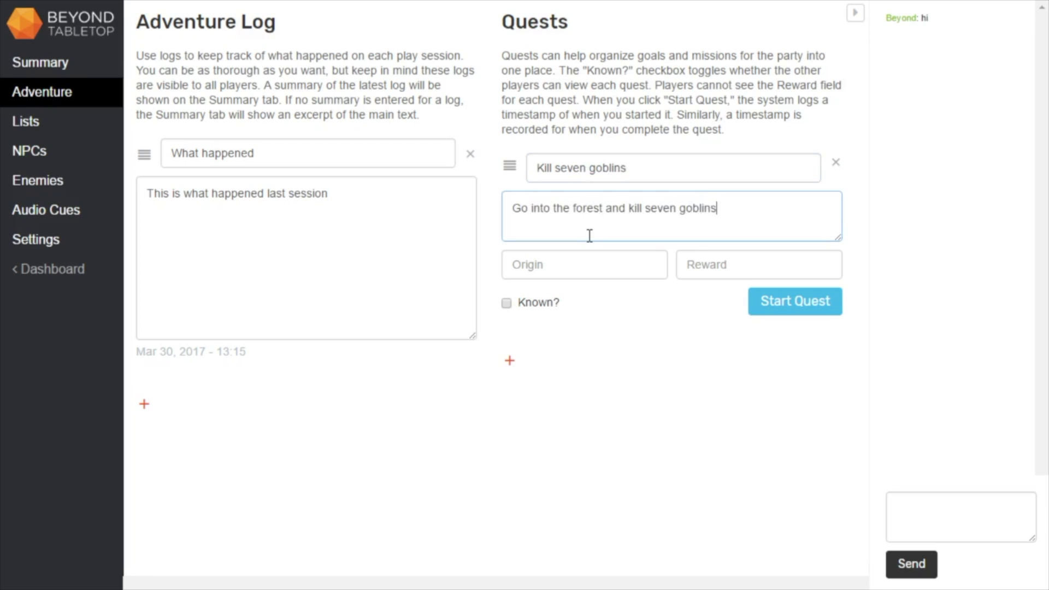
# Step: Set the goblin quest's origin to Tavern Keeper and its reward to 10g
pyautogui.click(617, 269)
pyautogui.write('Tavern Keeper')
pyautogui.click(743, 266)
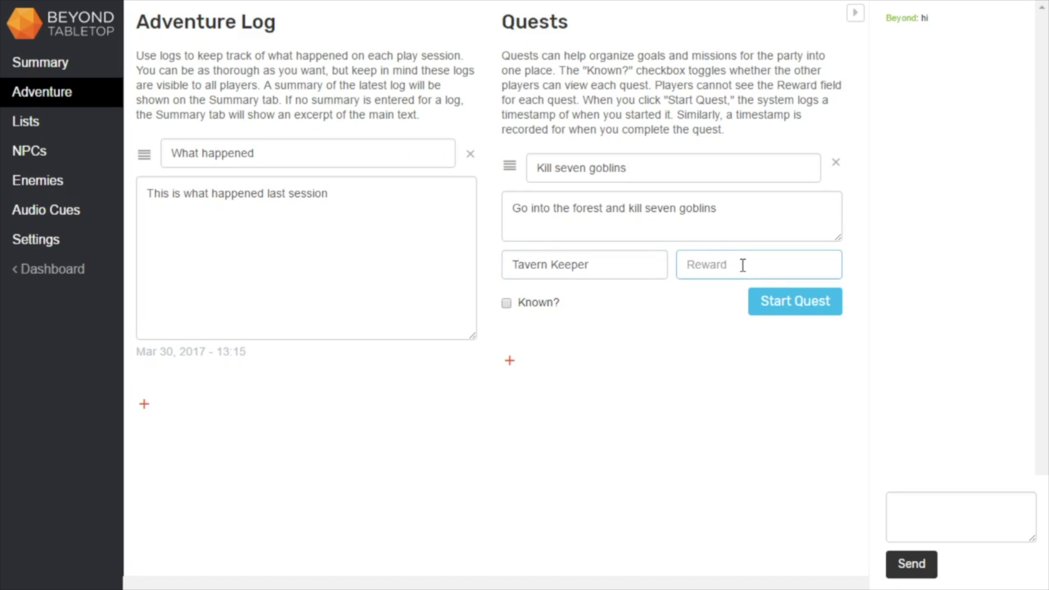
pyautogui.write('10g')
# Step: Mark the goblin quest as known to the players and check how it is listed on the Summary page
pyautogui.click(77, 71)
pyautogui.scroll(-1, 269, 442)
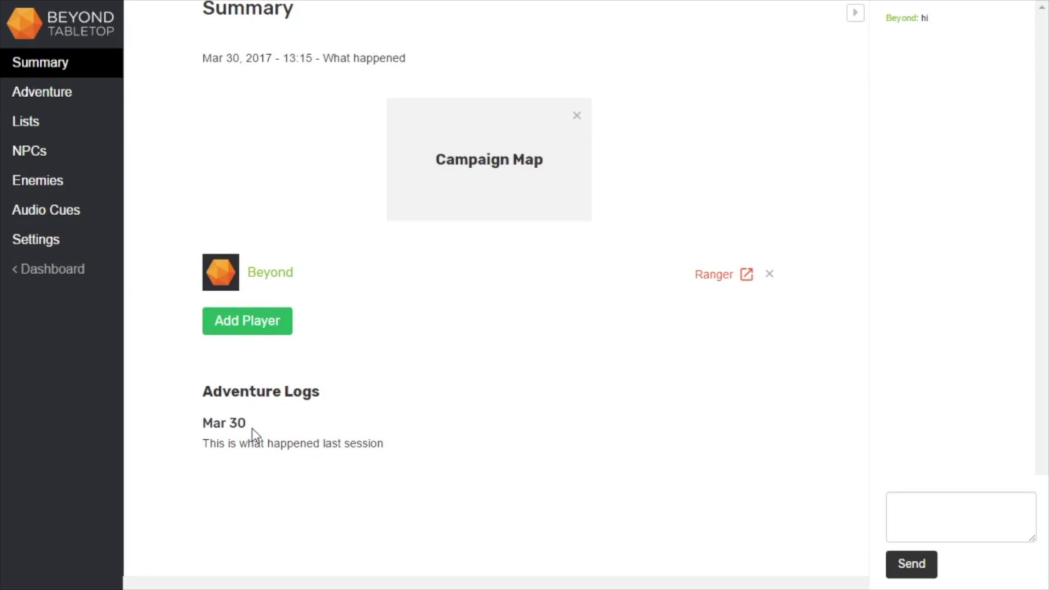
pyautogui.click(76, 98)
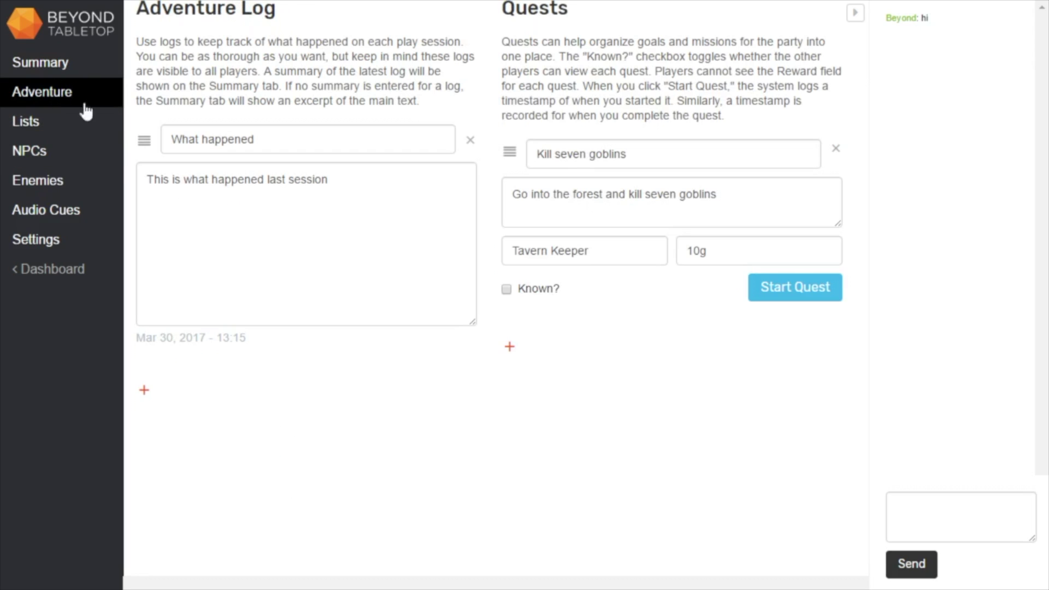
pyautogui.click(511, 292)
pyautogui.click(83, 67)
pyautogui.scroll(-2, 321, 475)
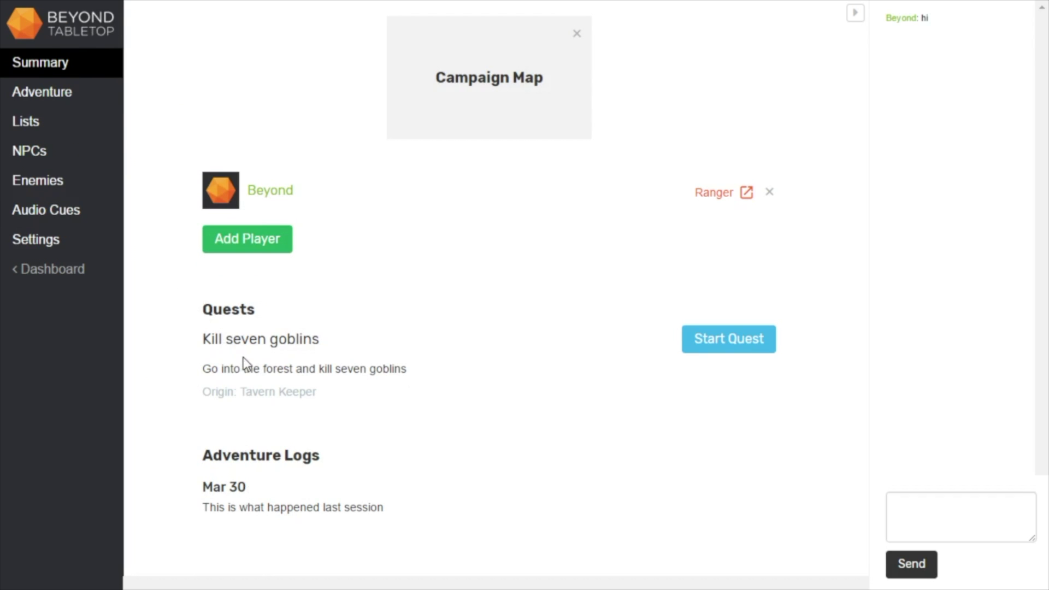
# Step: Start the goblin quest from the Summary page and examine its origin and start time
pyautogui.click(712, 348)
pyautogui.moveTo(324, 392); pyautogui.dragTo(491, 395)
pyautogui.click(456, 393)
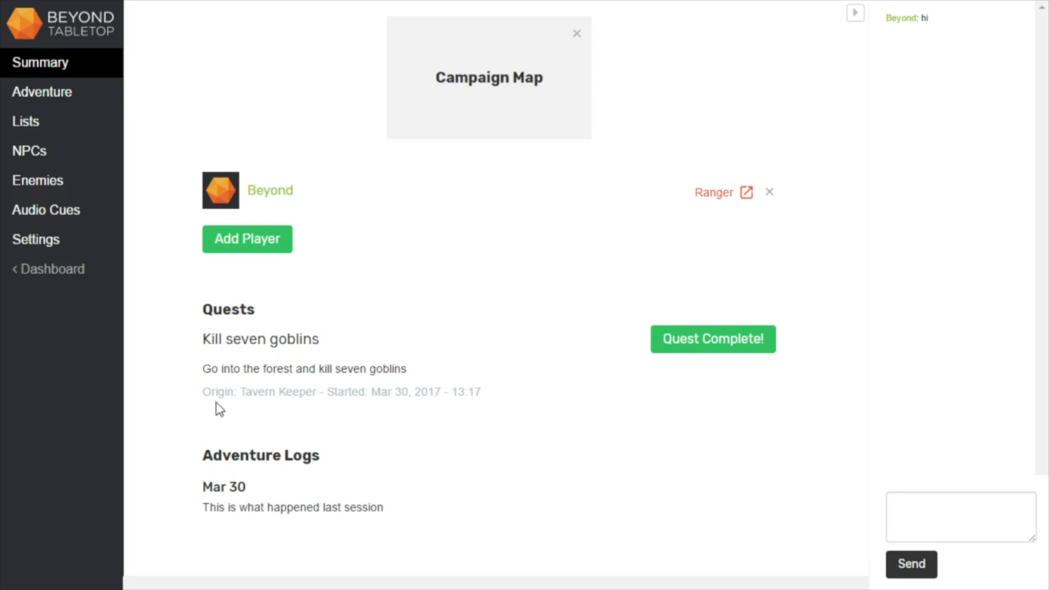
pyautogui.moveTo(205, 387); pyautogui.dragTo(300, 391)
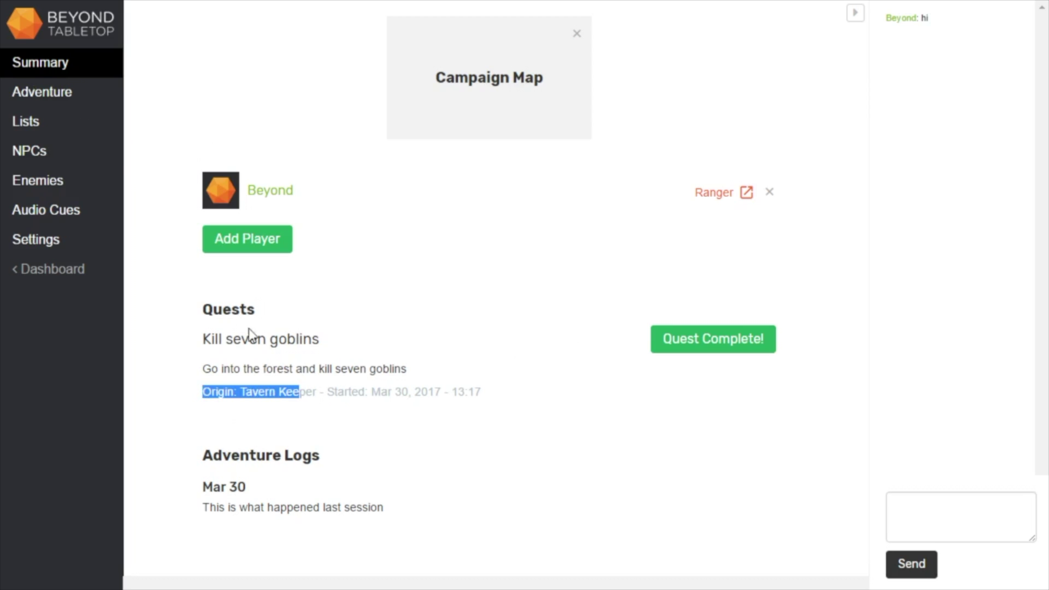
# Step: Review the goblin quest's reward entry on the Adventure page
pyautogui.click(83, 93)
pyautogui.moveTo(727, 264); pyautogui.dragTo(658, 246)
pyautogui.click(745, 255)
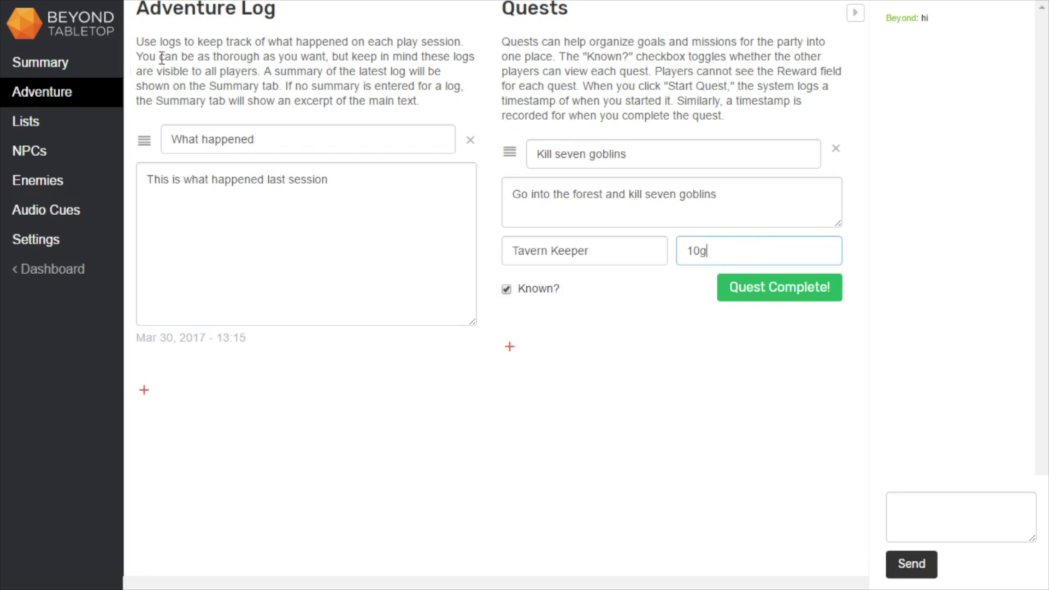
# Step: Add an empty list on the Lists page and look over its name field and the note title field
pyautogui.click(55, 128)
pyautogui.click(178, 108)
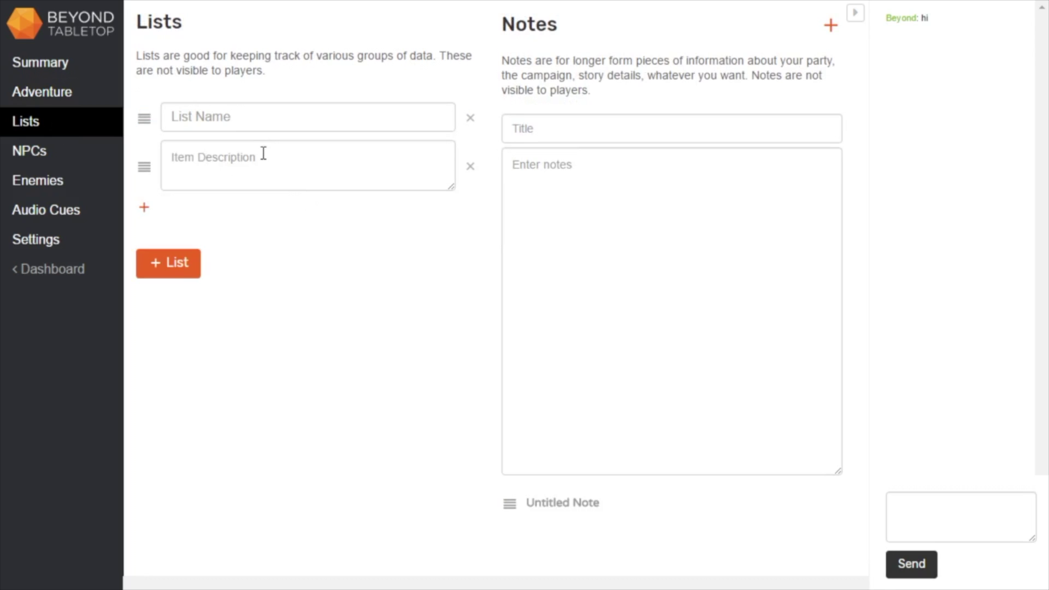
pyautogui.click(222, 125)
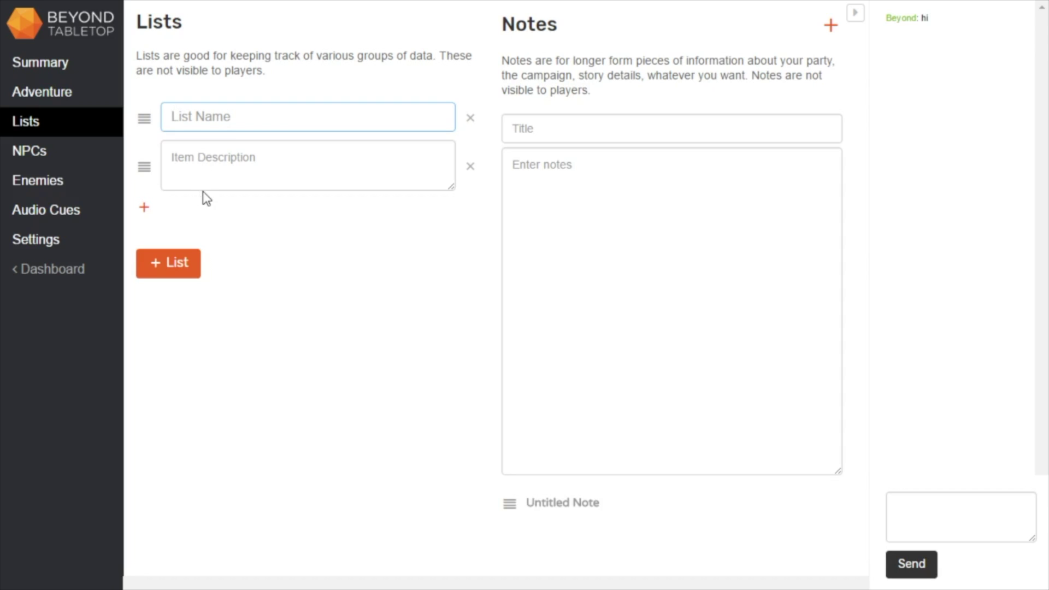
pyautogui.click(560, 130)
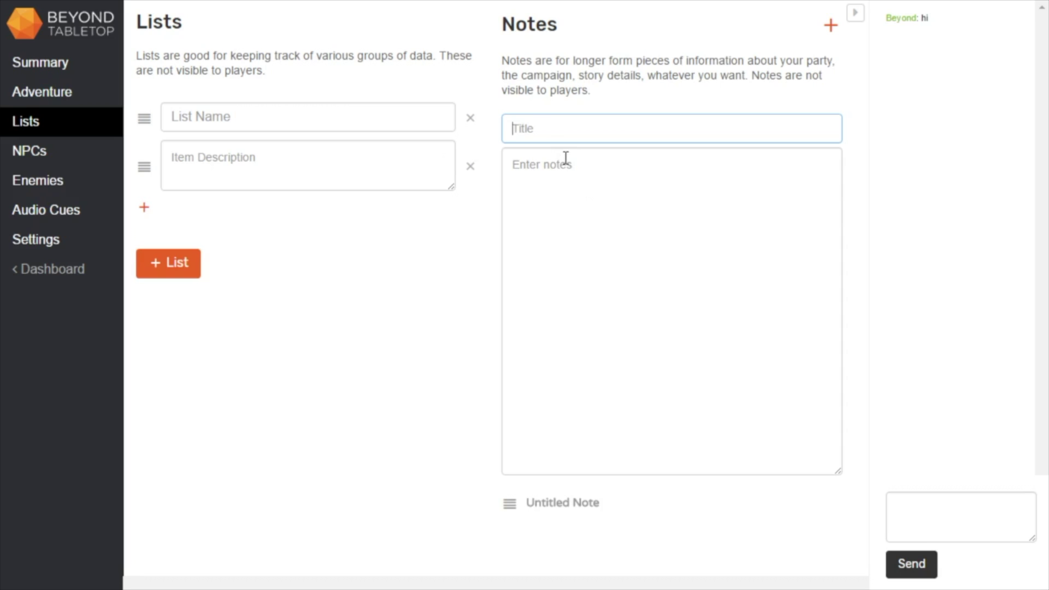
# Step: Add an NPC named Bill and look over its ability and basic properties
pyautogui.click(35, 156)
pyautogui.click(199, 198)
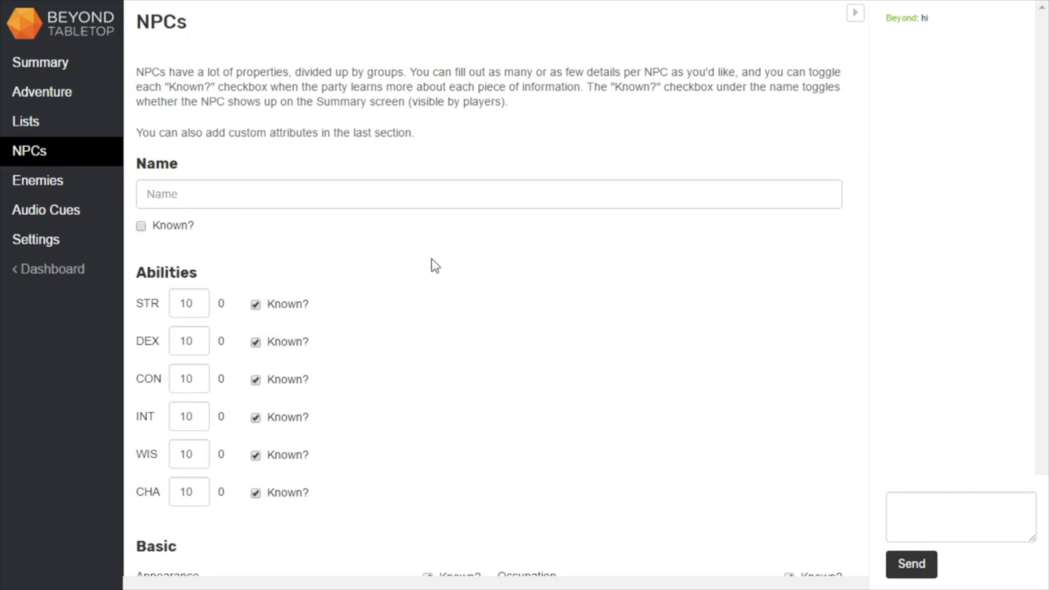
pyautogui.click(263, 197)
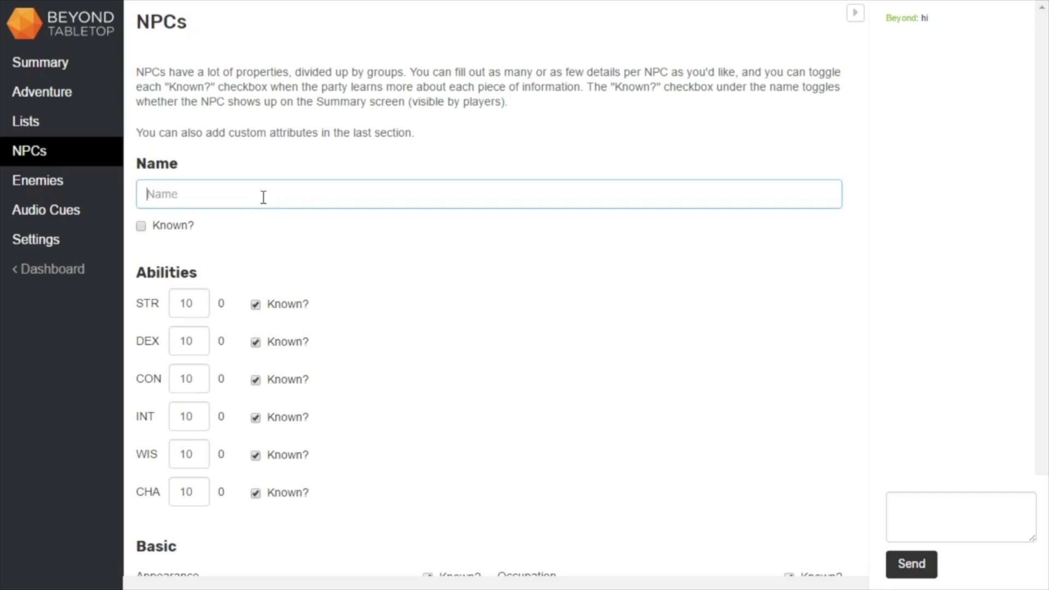
pyautogui.write('Bill')
pyautogui.click(256, 304)
pyautogui.scroll(-2, 254, 304)
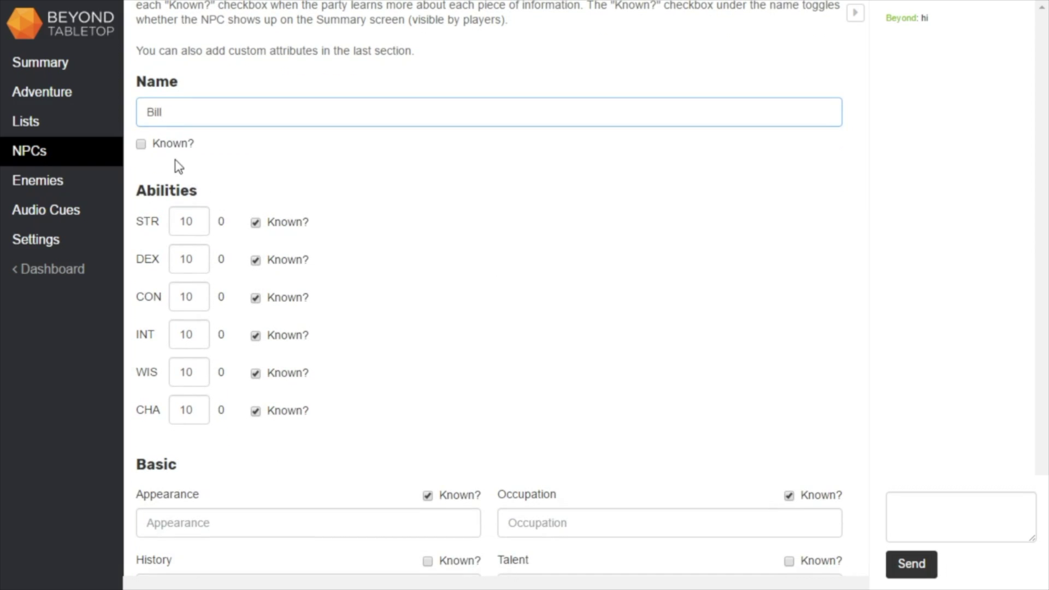
# Step: Mark the NPC Bill as known and look over his entry on the Summary page
pyautogui.scroll(-7, 186, 164)
pyautogui.scroll(9, 201, 171)
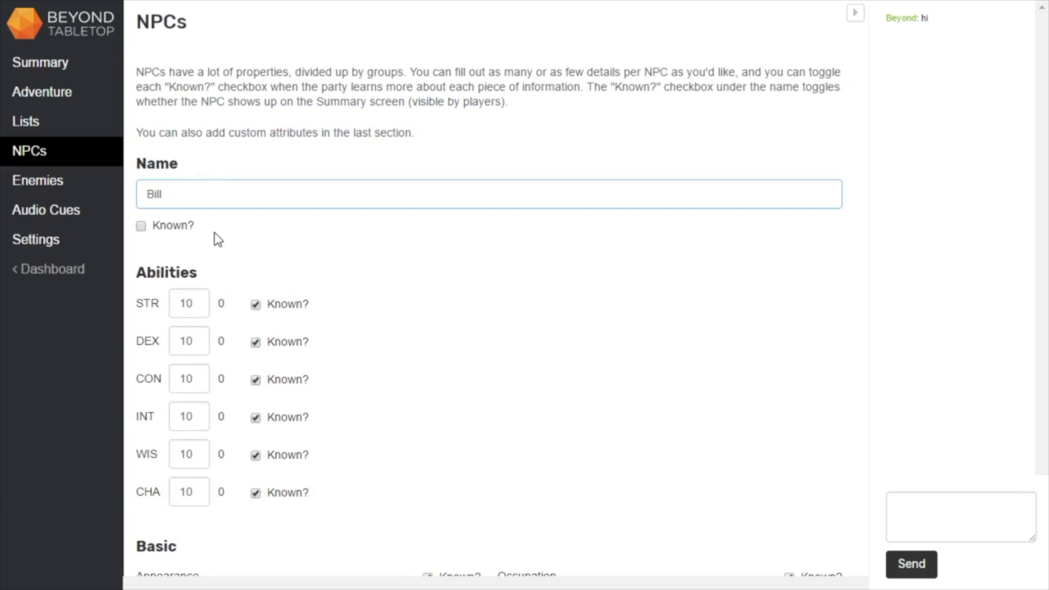
pyautogui.click(168, 232)
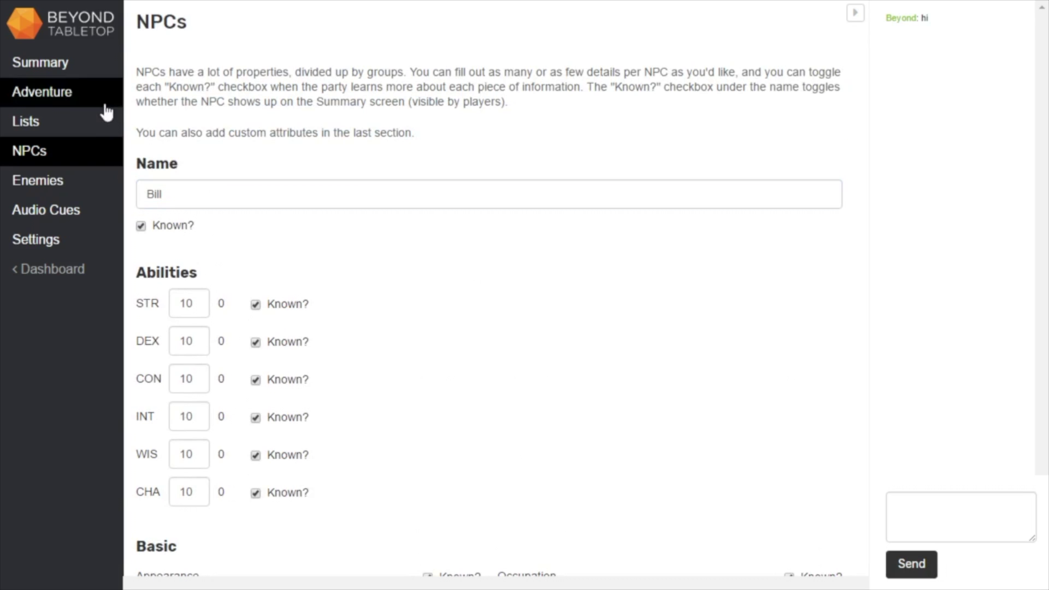
pyautogui.click(64, 62)
pyautogui.scroll(-5, 327, 252)
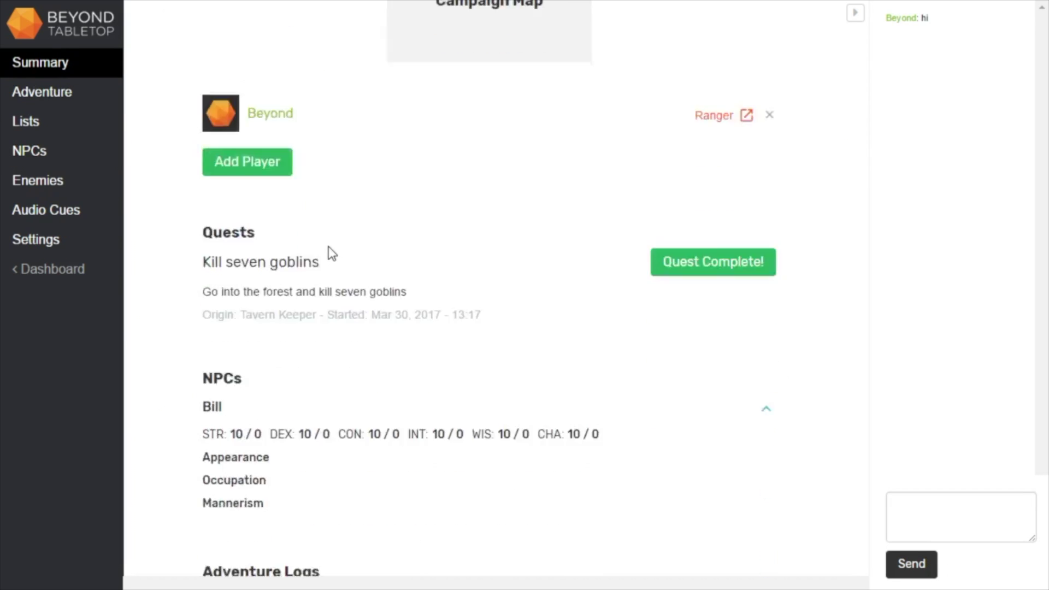
pyautogui.scroll(5, 328, 248)
pyautogui.scroll(-5, 328, 248)
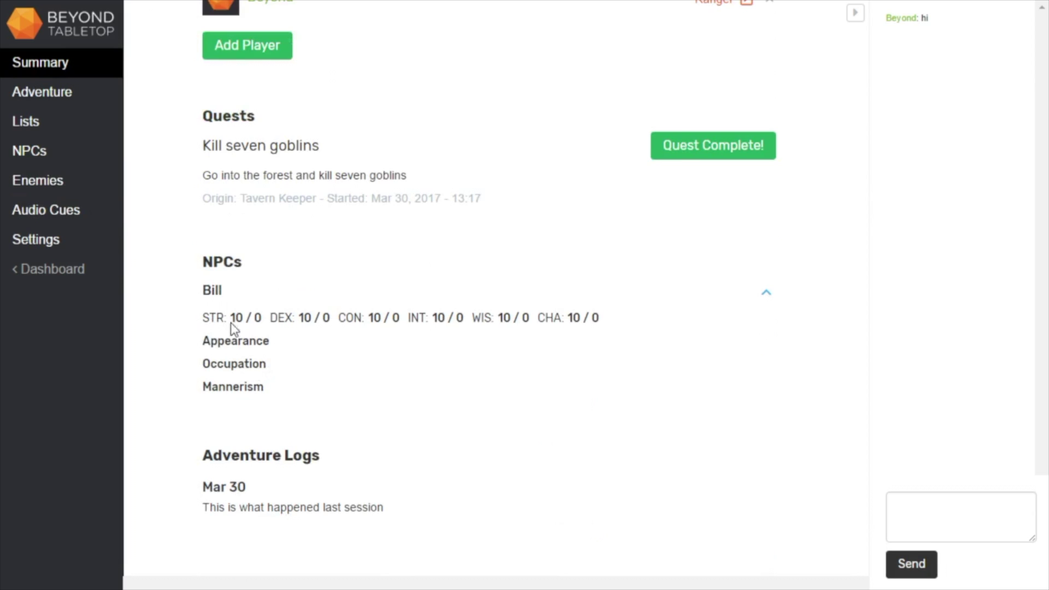
# Step: Set Bill's appearance to Normal, occupation to Baker and mannerism to Fine, and check his entry on the Summary page
pyautogui.click(60, 156)
pyautogui.click(289, 322)
pyautogui.write('Normal')
pyautogui.click(548, 317)
pyautogui.write('Baker')
pyautogui.click(359, 455)
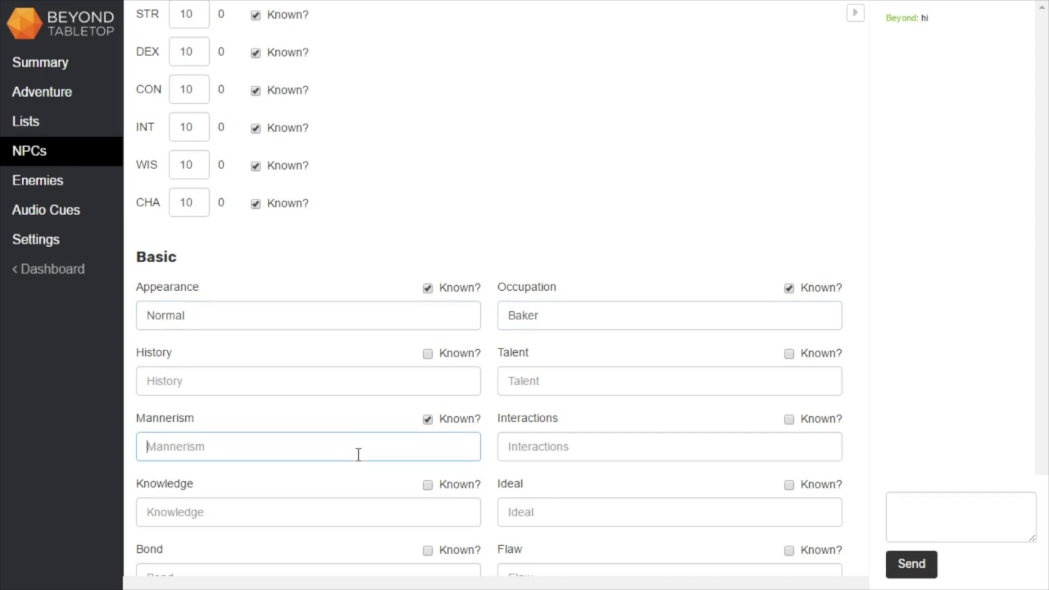
pyautogui.write('Fine')
pyautogui.click(64, 62)
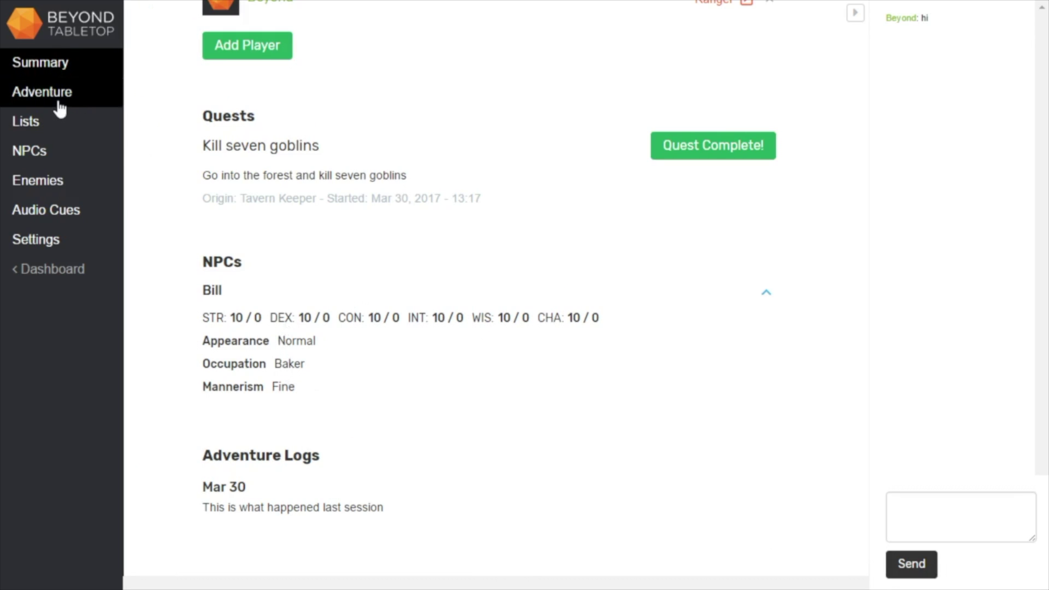
# Step: Give Bill the known talent Baking and check it on the Summary page
pyautogui.click(72, 155)
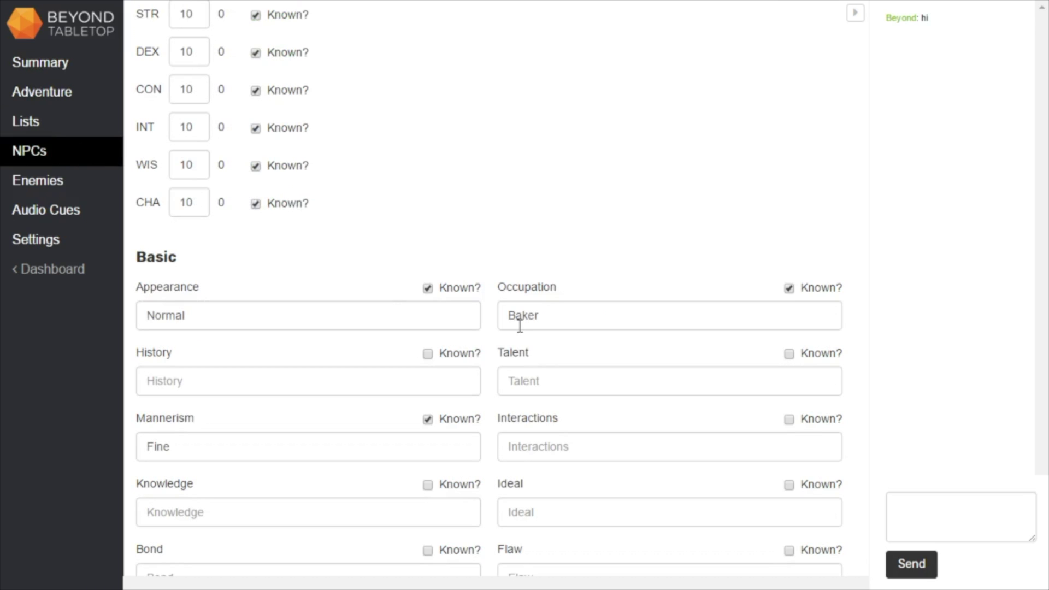
pyautogui.click(751, 379)
pyautogui.write('Baking')
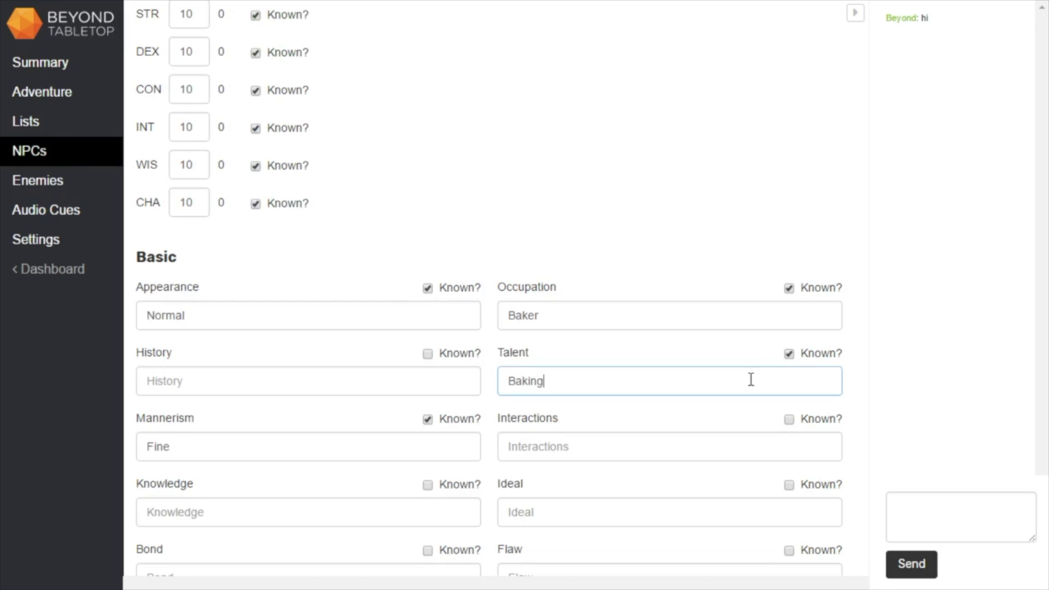
pyautogui.click(59, 64)
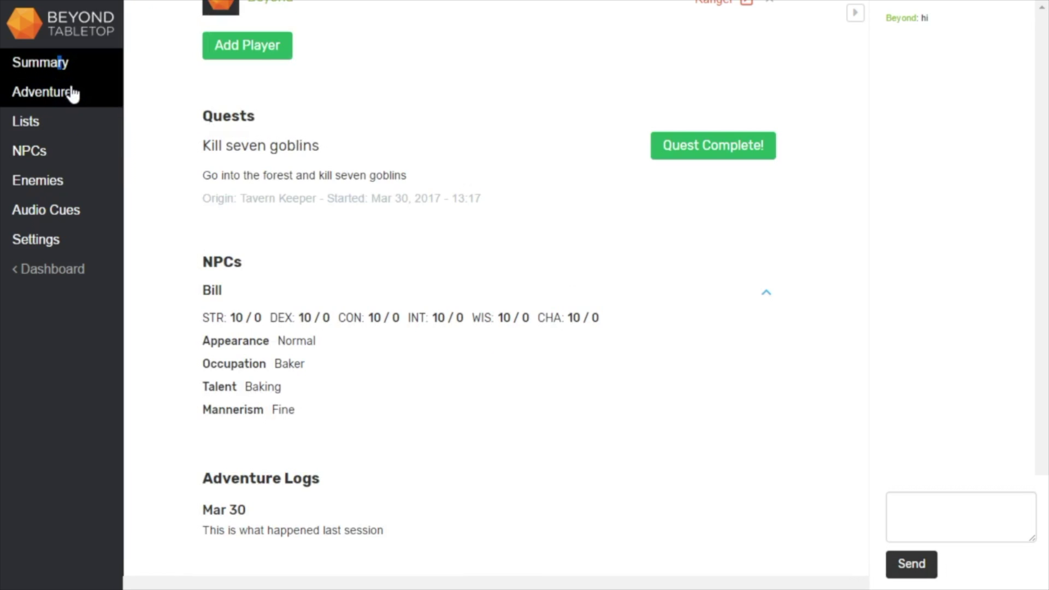
# Step: Add a custom attribute to Bill named Pet with the value Horse and mark it as known
pyautogui.click(64, 154)
pyautogui.scroll(4, 416, 265)
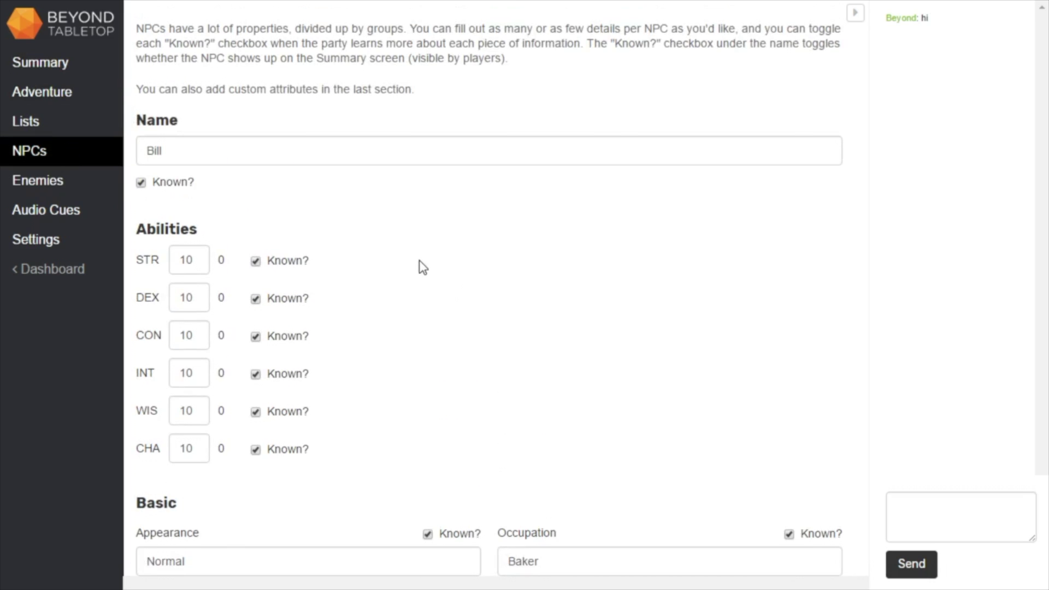
pyautogui.scroll(-8, 421, 272)
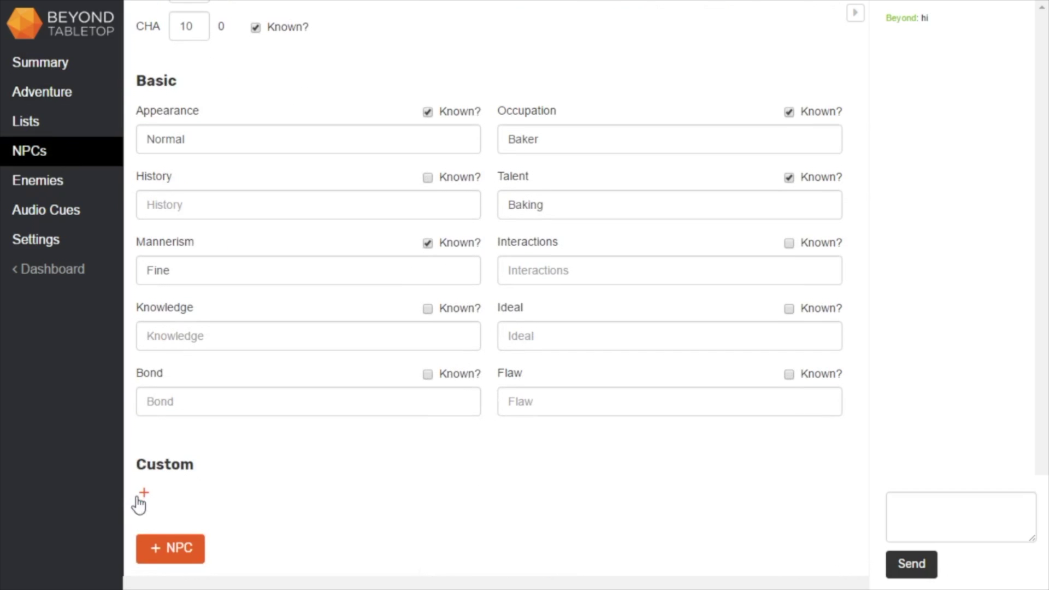
pyautogui.click(141, 494)
pyautogui.scroll(-1, 289, 464)
pyautogui.click(274, 459)
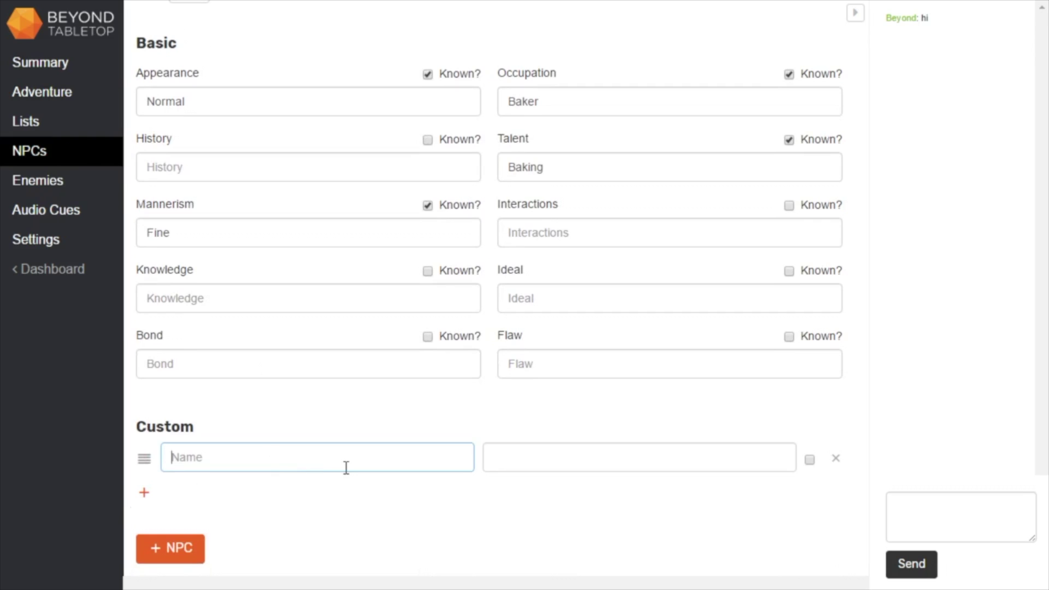
pyautogui.write('Pet')
pyautogui.click(540, 463)
pyautogui.write('Horse')
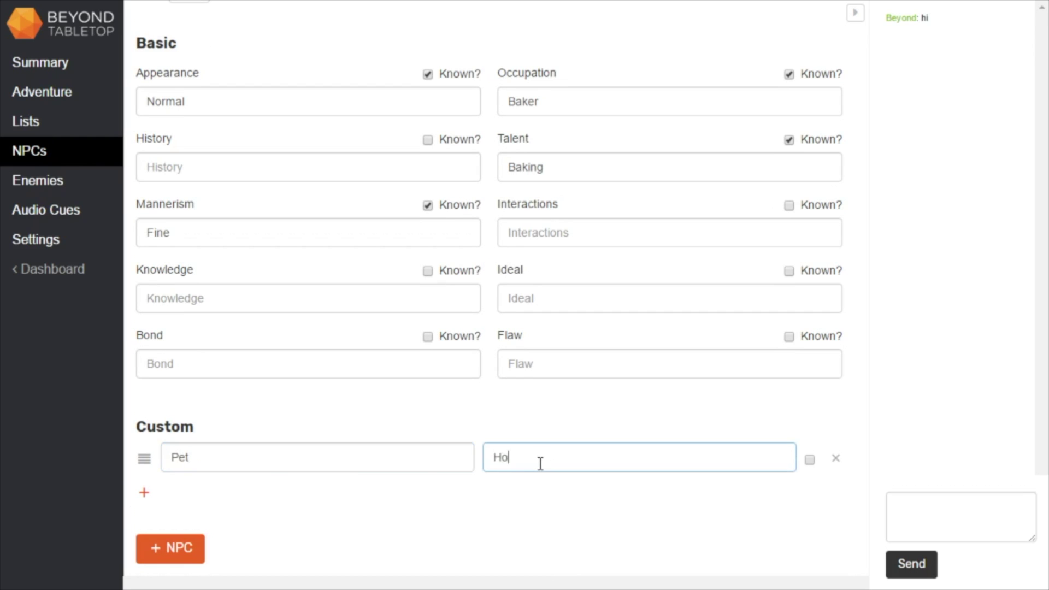
pyautogui.click(810, 460)
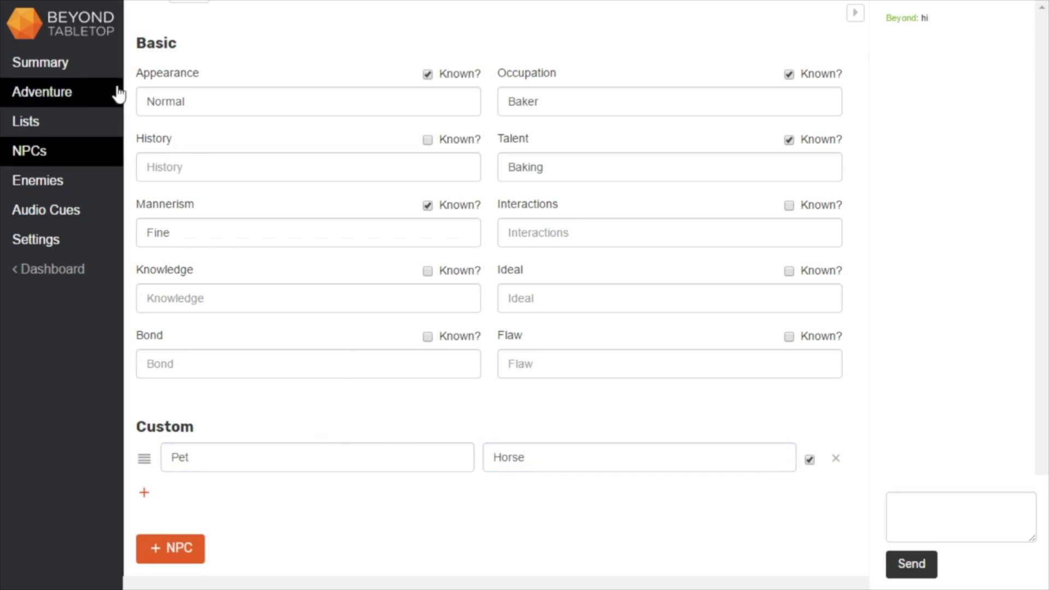
# Step: Review Bill's custom pet attribute on the Summary page
pyautogui.click(65, 73)
pyautogui.moveTo(212, 391); pyautogui.dragTo(260, 393)
pyautogui.click(305, 407)
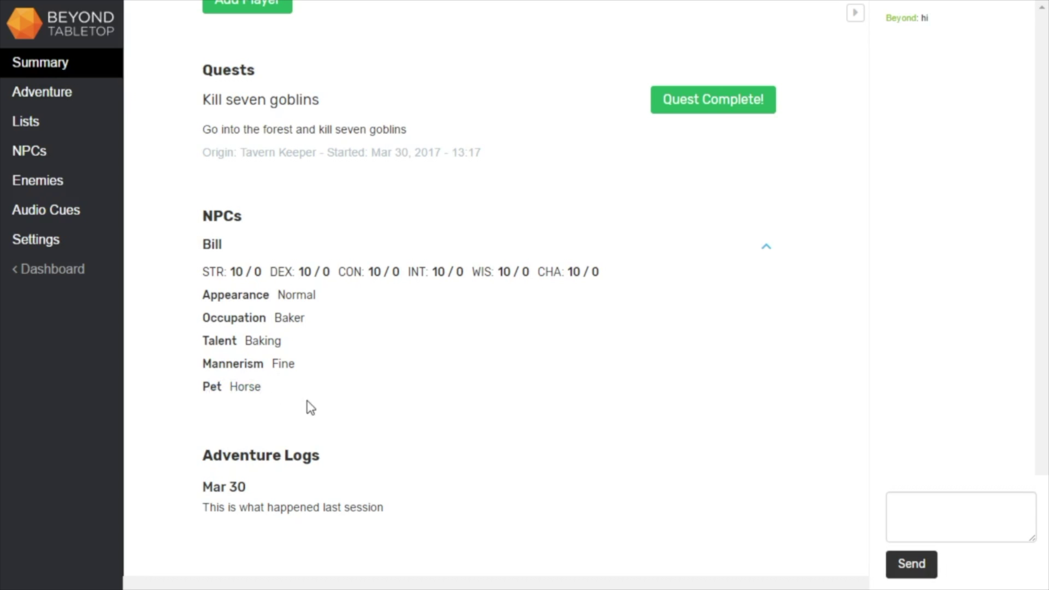
# Step: Add an enemy named Dragon and look over its combat and attack properties
pyautogui.click(58, 182)
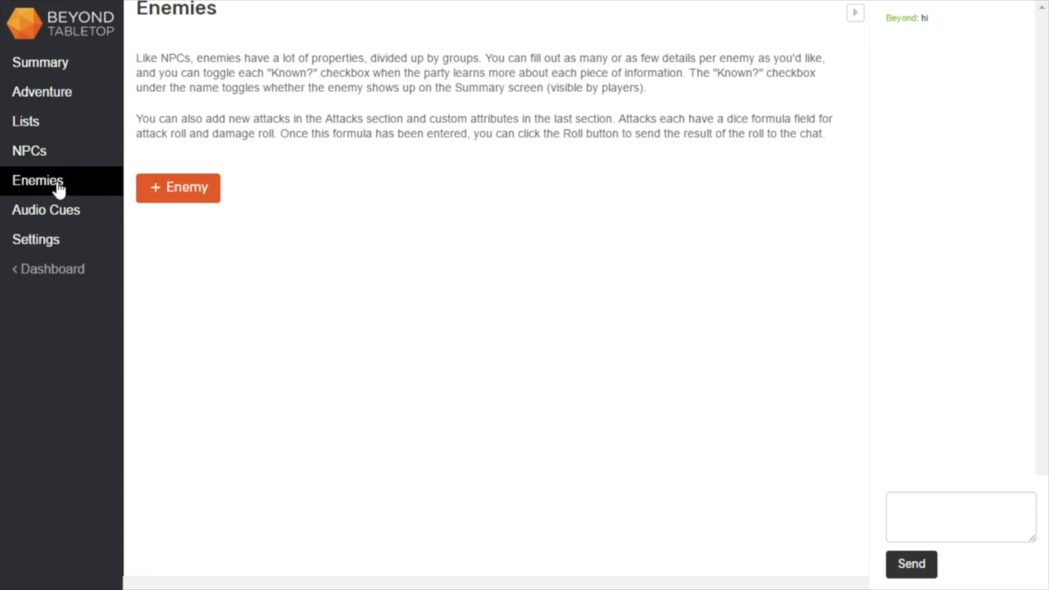
pyautogui.click(192, 211)
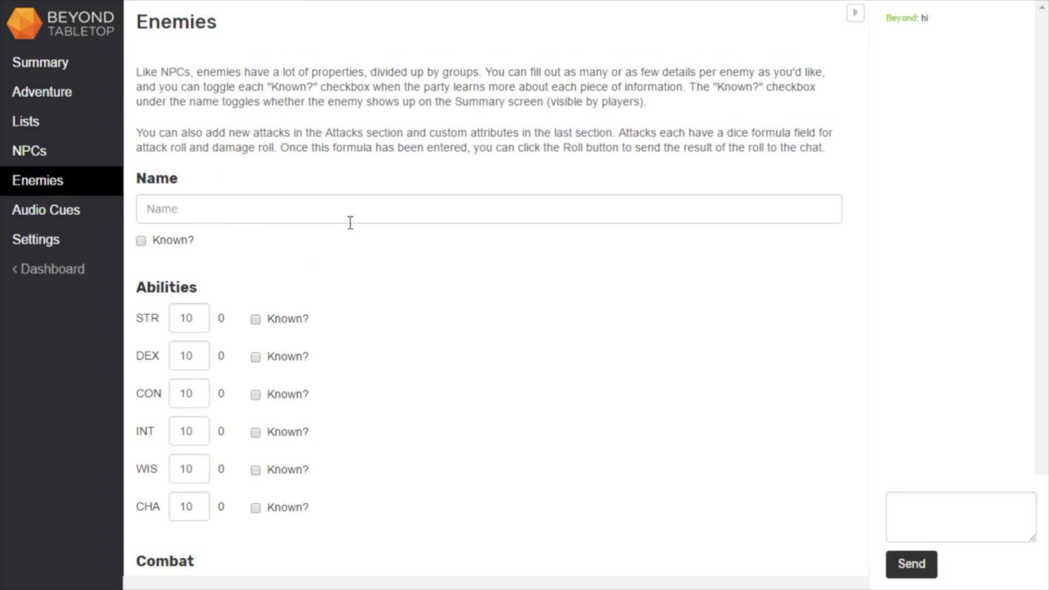
pyautogui.click(317, 210)
pyautogui.write('Dragon')
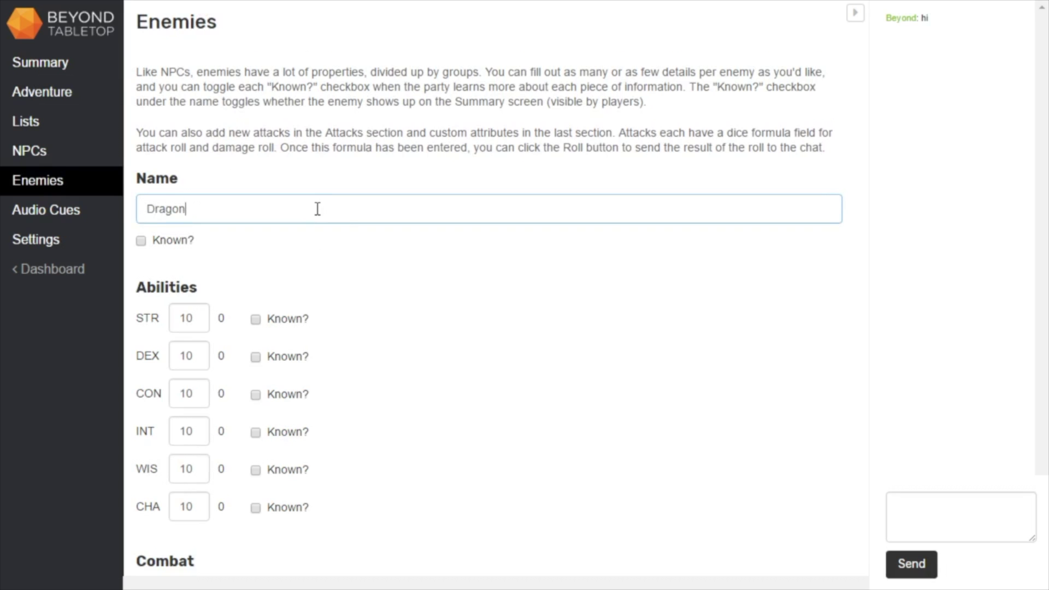
pyautogui.scroll(-10, 346, 235)
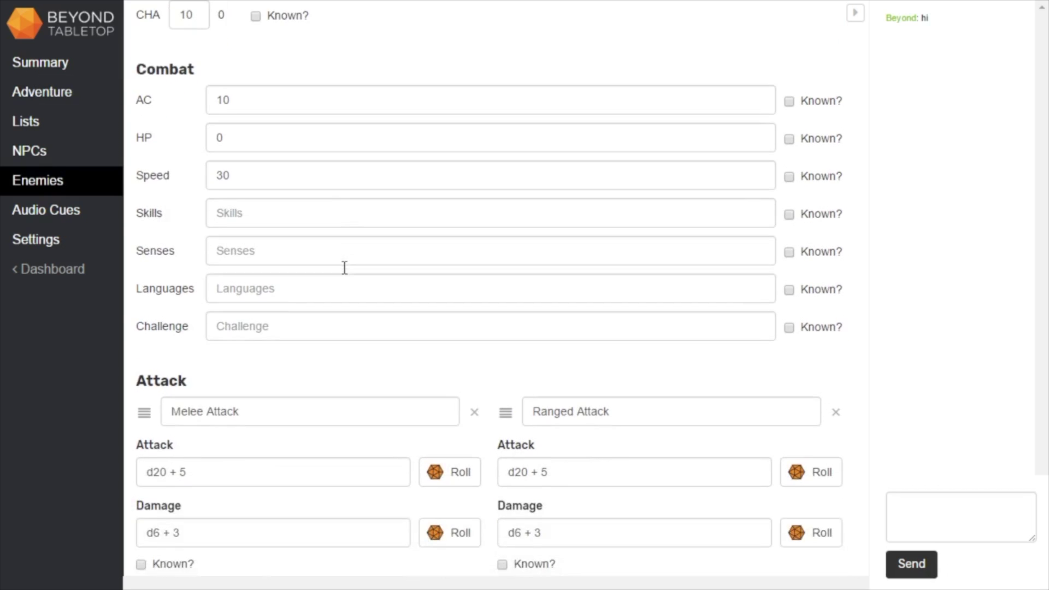
pyautogui.scroll(-2, 346, 275)
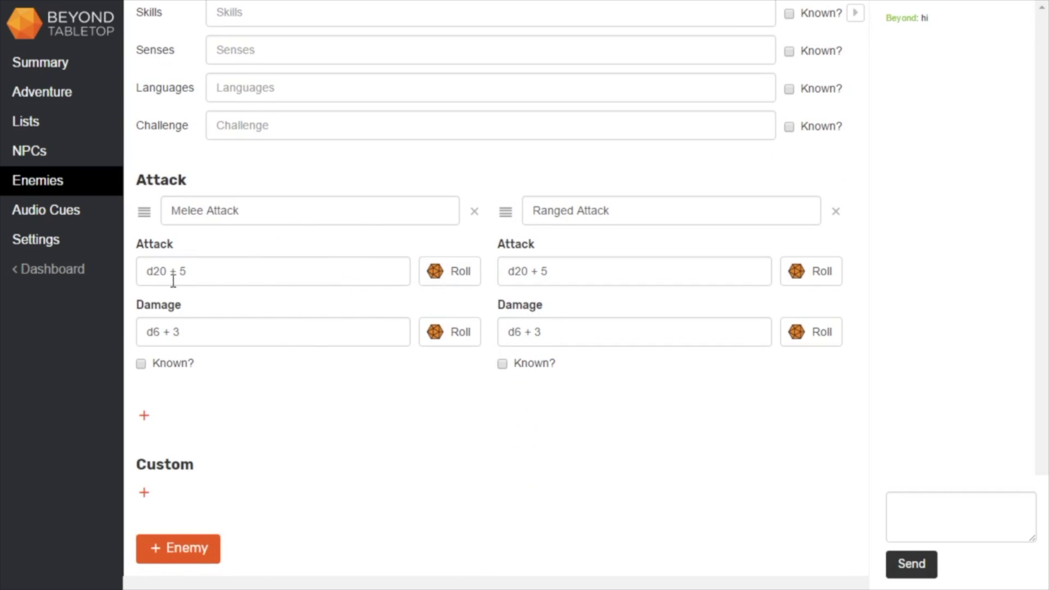
# Step: Add a blank third attack to the Dragon, remove it again, and delete the Ranged Attack
pyautogui.click(145, 415)
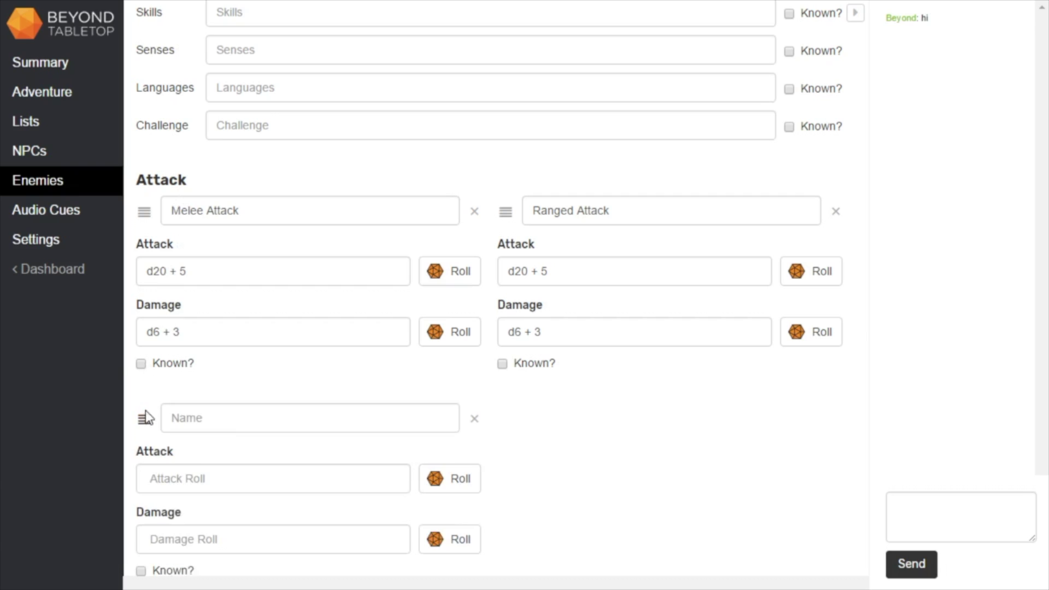
pyautogui.click(474, 419)
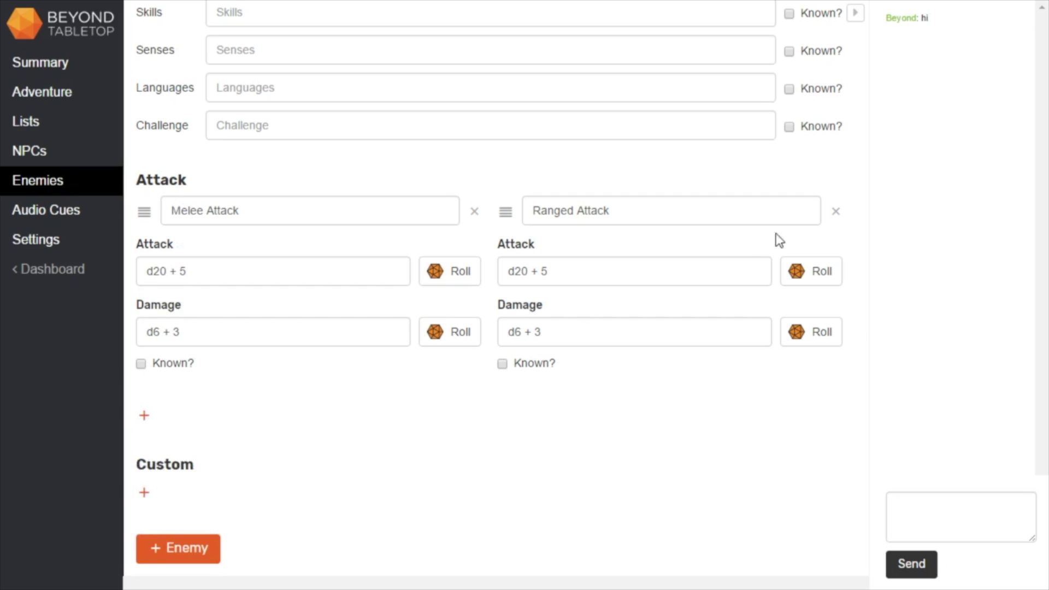
pyautogui.click(835, 212)
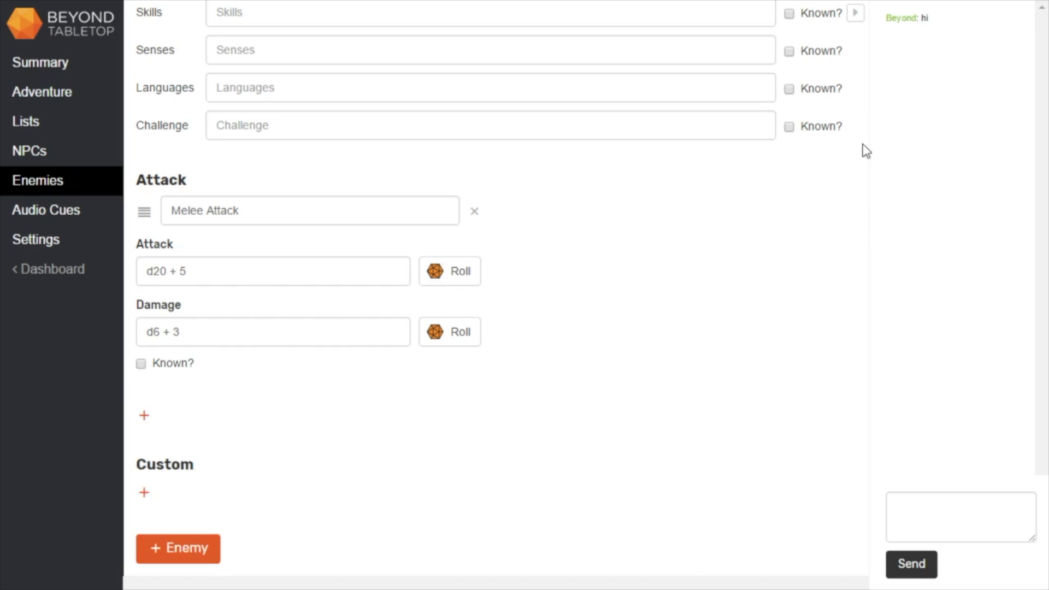
# Step: Roll the Dragon's Melee Attack and examine the roll message in the chat
pyautogui.click(474, 277)
pyautogui.moveTo(887, 36); pyautogui.dragTo(1005, 55)
pyautogui.click(1005, 54)
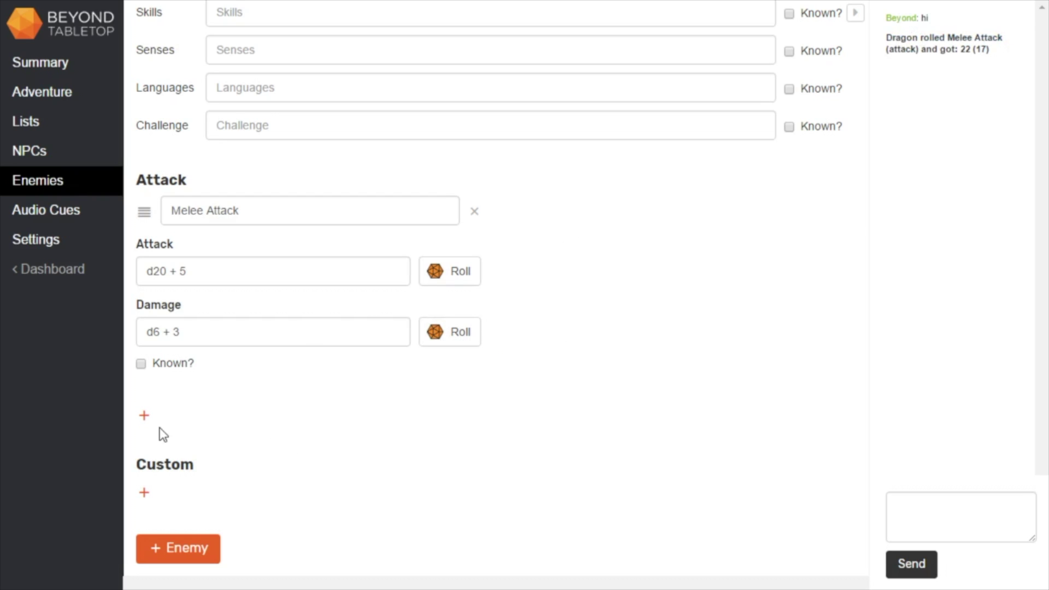
# Step: Mark the Dragon and its Melee Attack as known and check the enemy's entry on the Summary page
pyautogui.click(142, 365)
pyautogui.click(72, 64)
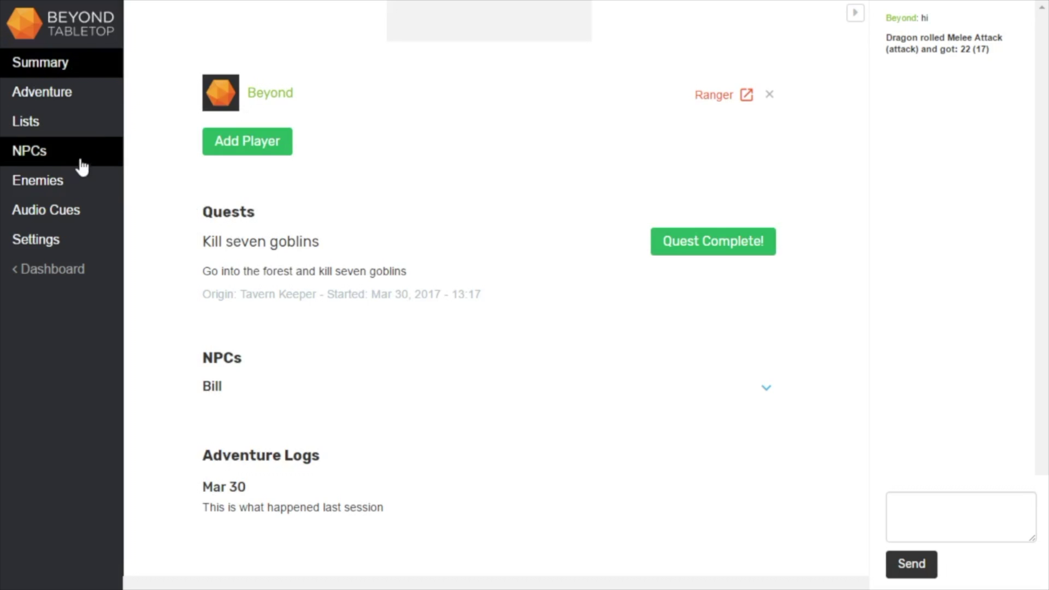
pyautogui.click(77, 184)
pyautogui.scroll(5, 214, 281)
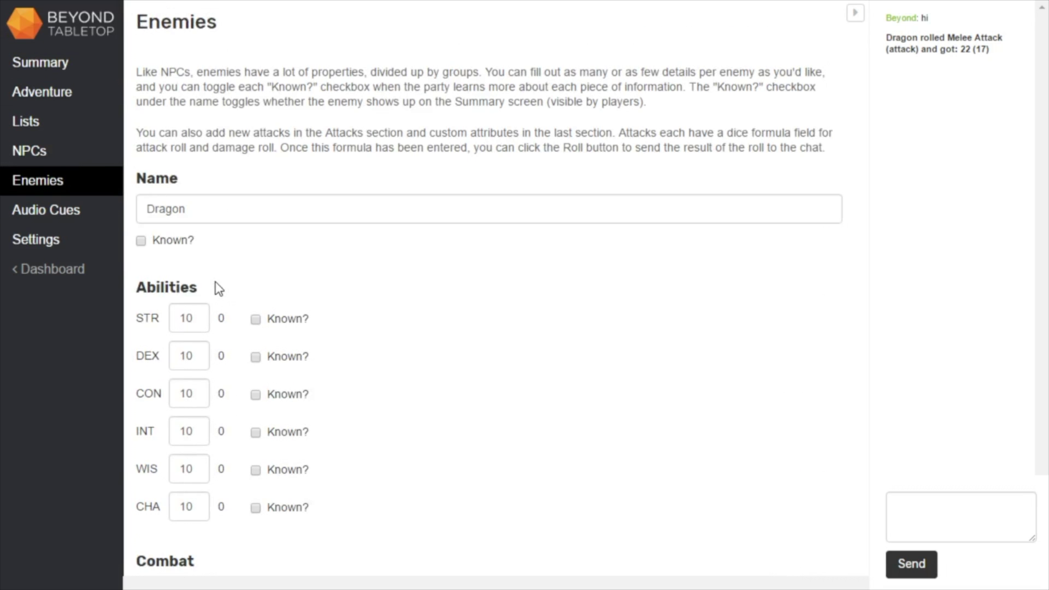
pyautogui.click(142, 241)
pyautogui.click(51, 63)
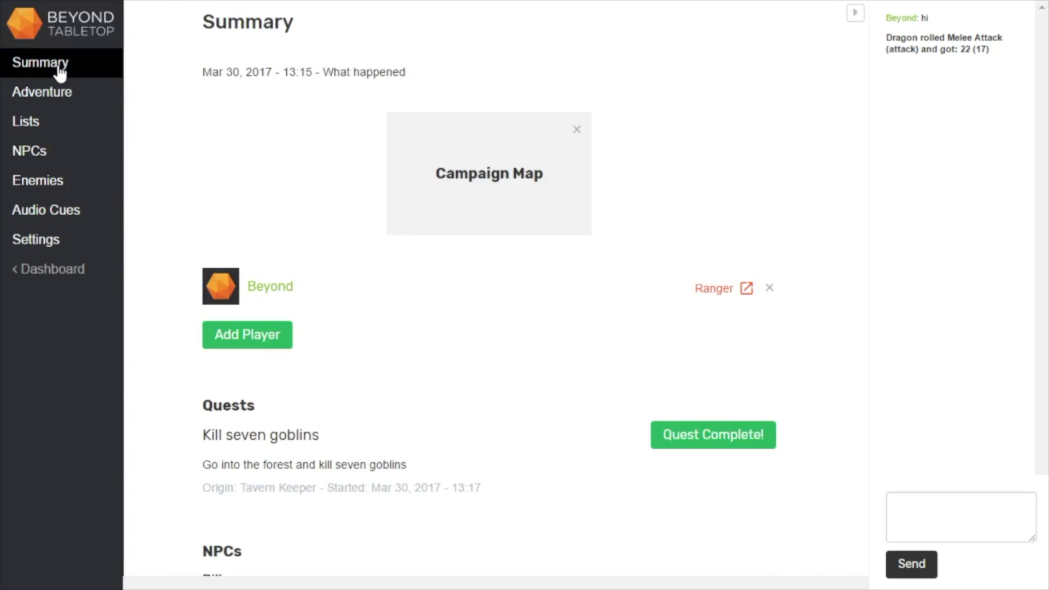
pyautogui.scroll(-5, 245, 275)
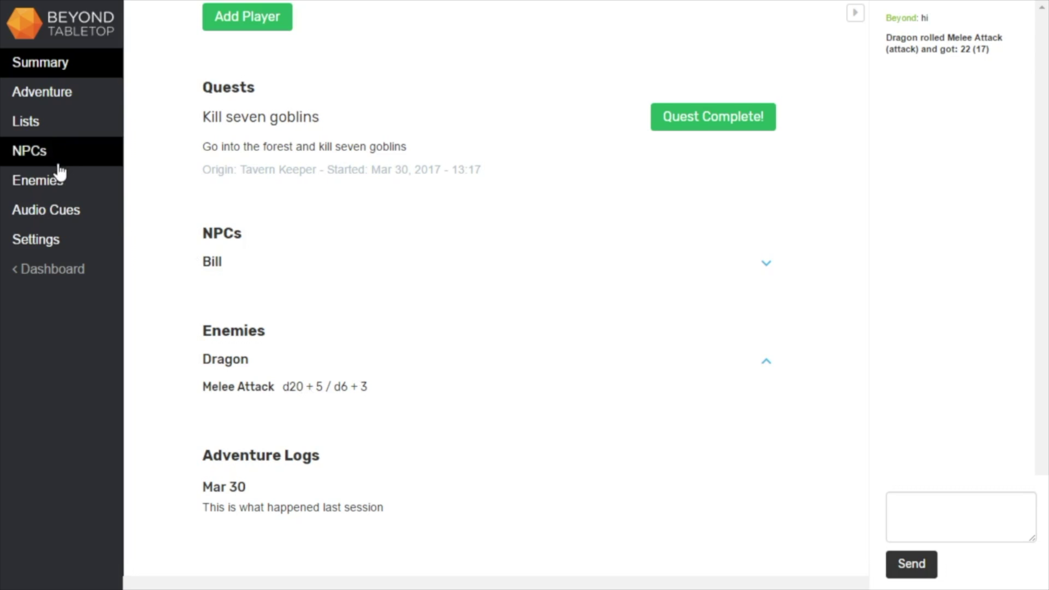
# Step: Set the Dragon's Melee Attack back to not known, and add and remove a blank custom attribute
pyautogui.click(61, 186)
pyautogui.scroll(-6, 269, 306)
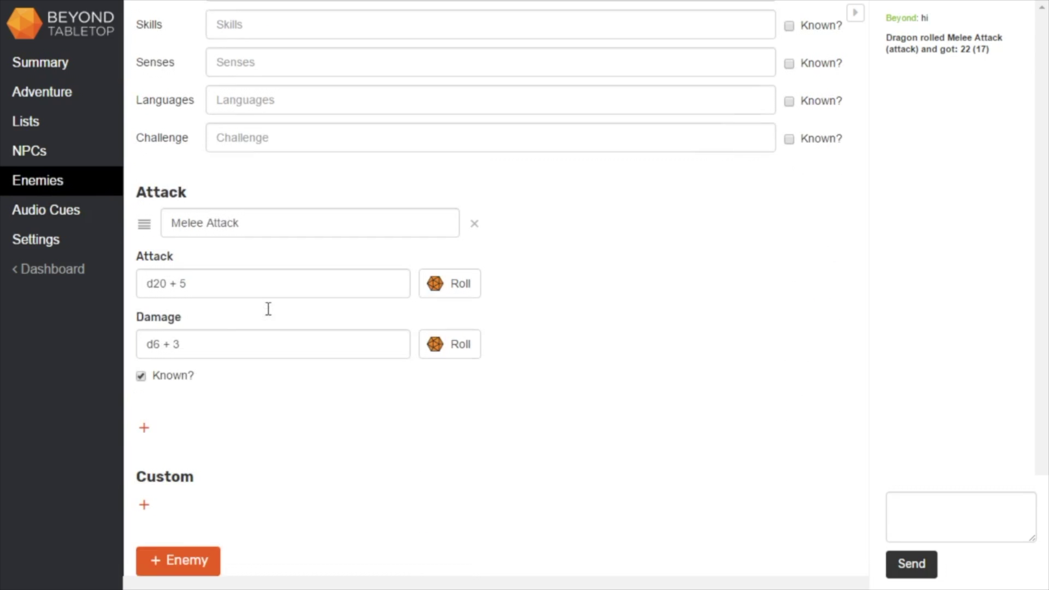
pyautogui.click(140, 365)
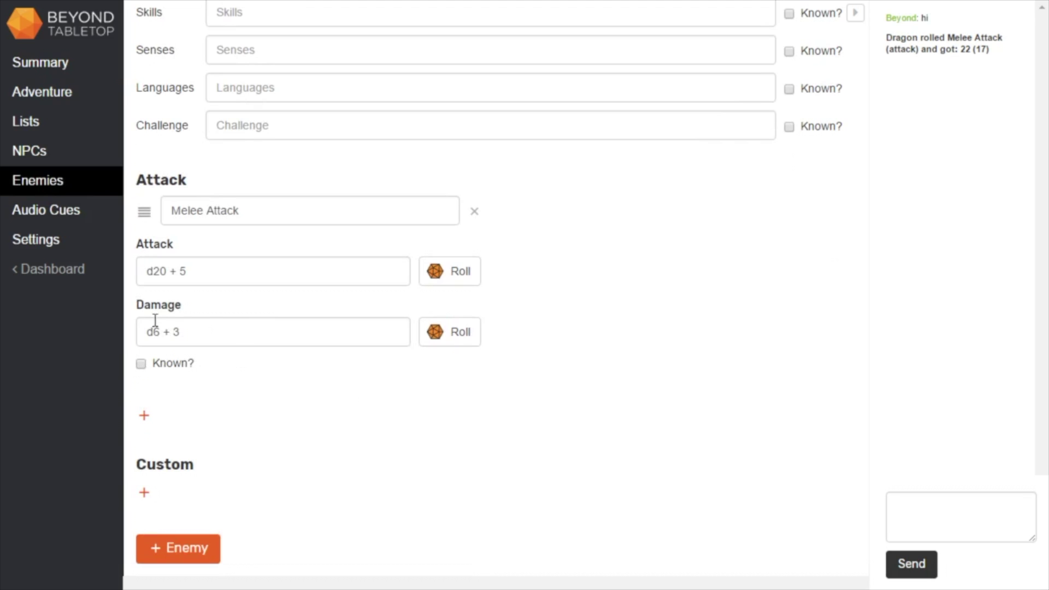
pyautogui.click(143, 492)
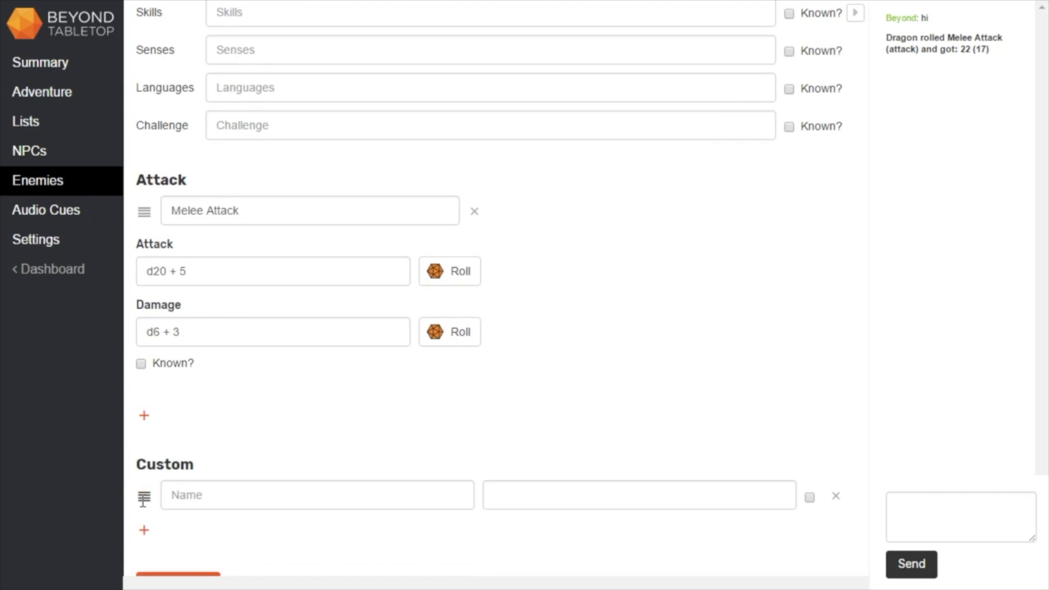
pyautogui.click(835, 496)
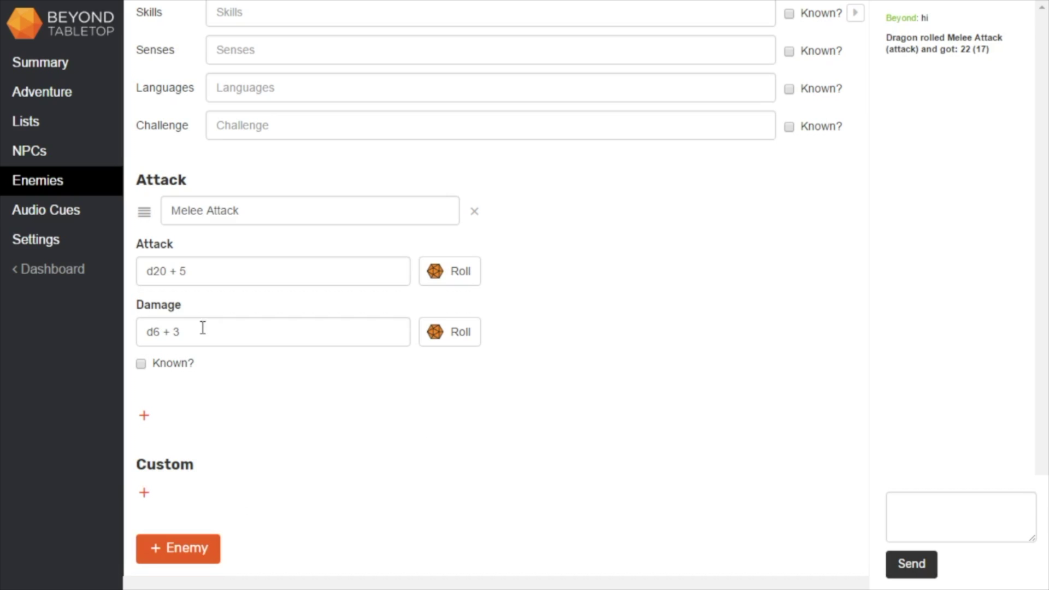
# Step: Add a blank audio cue to the campaign and set its source type to MP3 URL
pyautogui.click(82, 216)
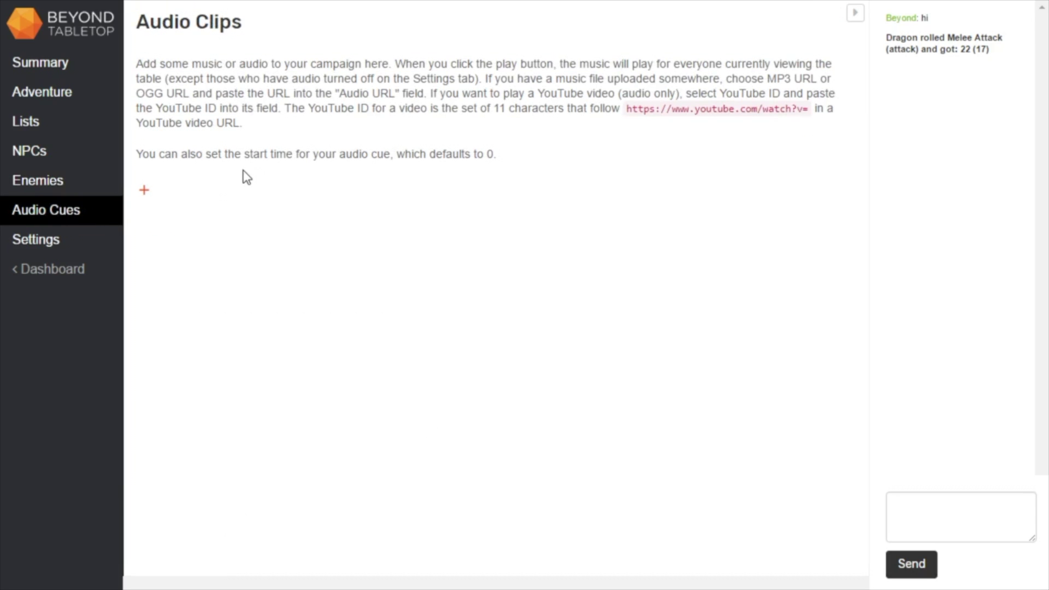
pyautogui.click(144, 190)
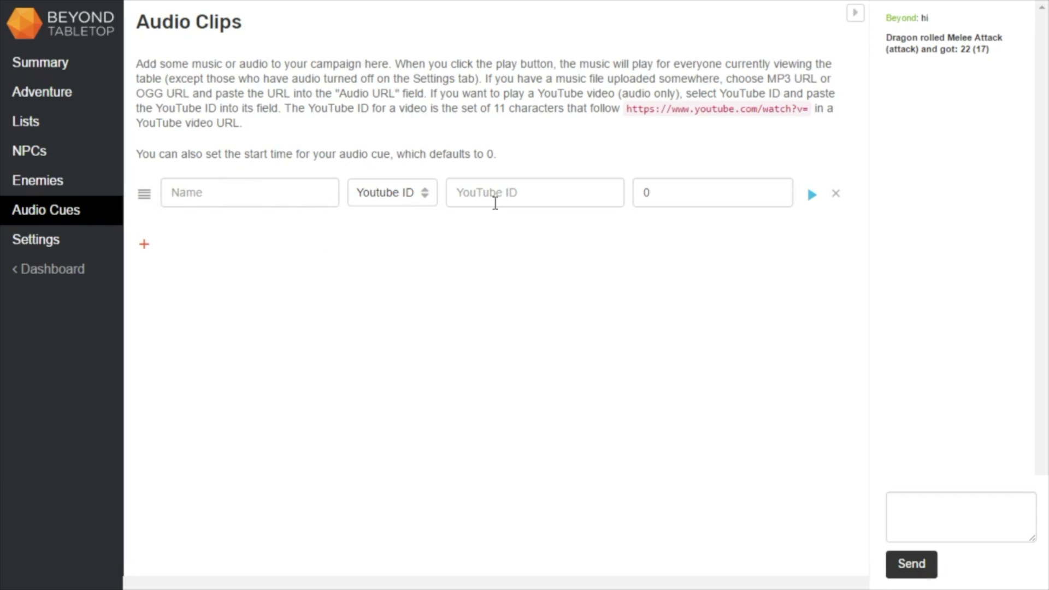
pyautogui.click(394, 196)
pyautogui.click(400, 224)
pyautogui.click(503, 195)
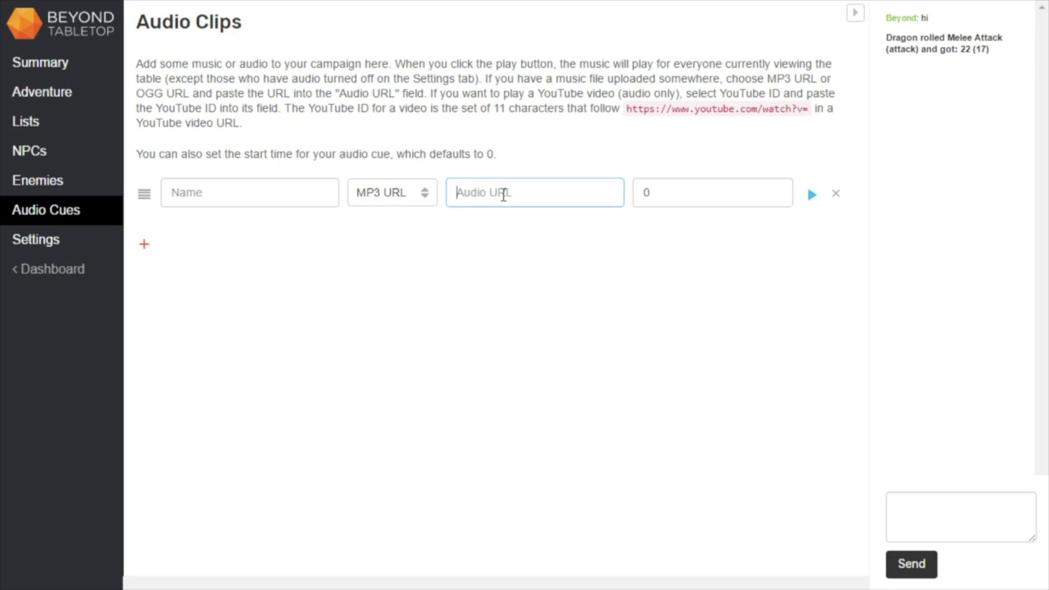
# Step: Set the audio cue's source type back to Youtube ID and look over its ID and start time fields
pyautogui.click(377, 195)
pyautogui.click(392, 214)
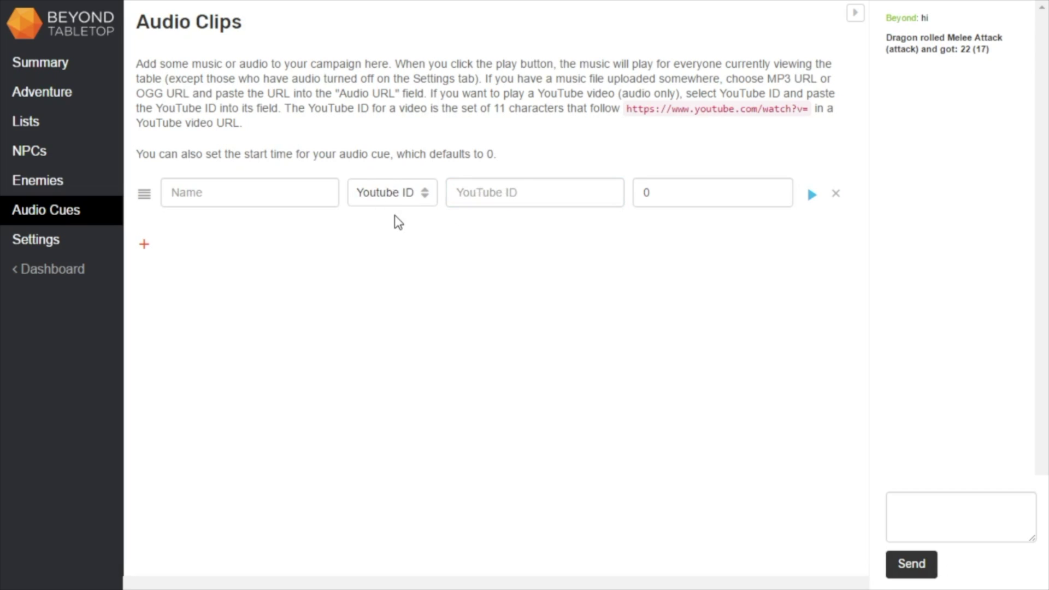
pyautogui.click(519, 200)
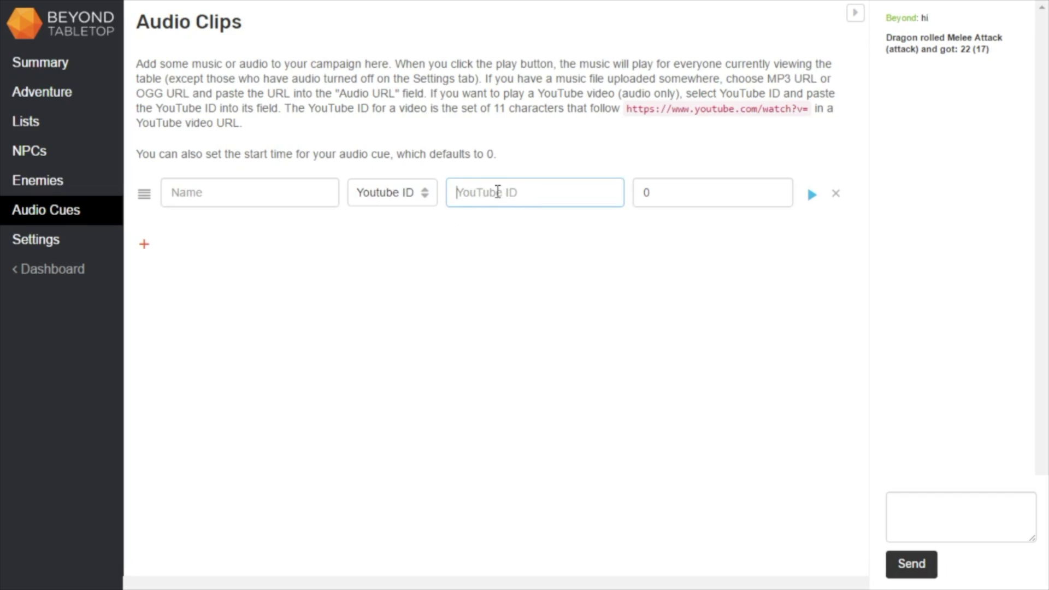
pyautogui.click(667, 191)
pyautogui.moveTo(667, 191); pyautogui.dragTo(623, 189)
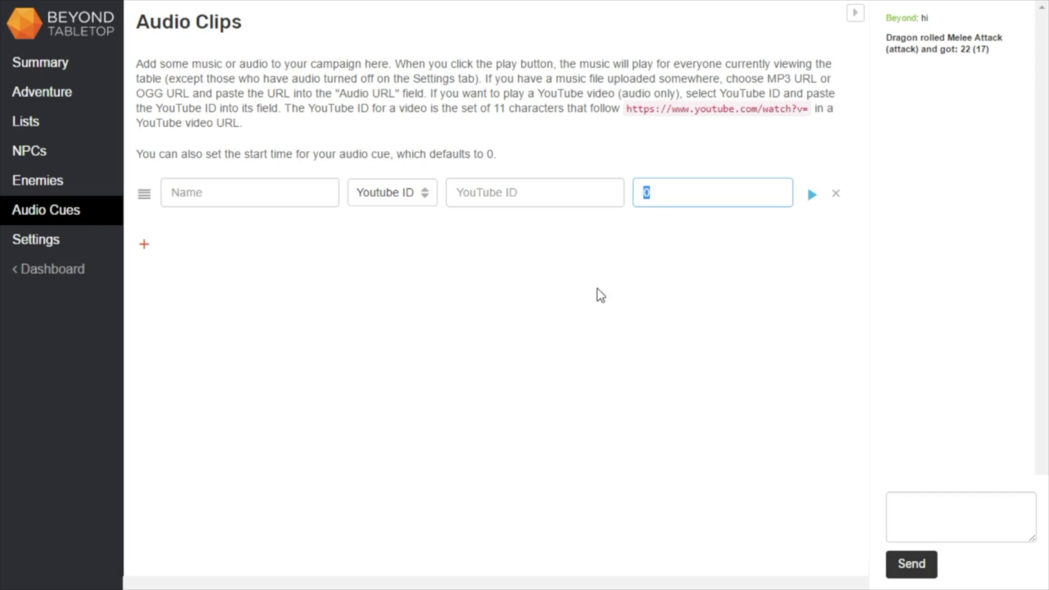
# Step: Change the campaign title to "Example Campaign" in the campaign settings and look at the chat nickname
pyautogui.click(25, 241)
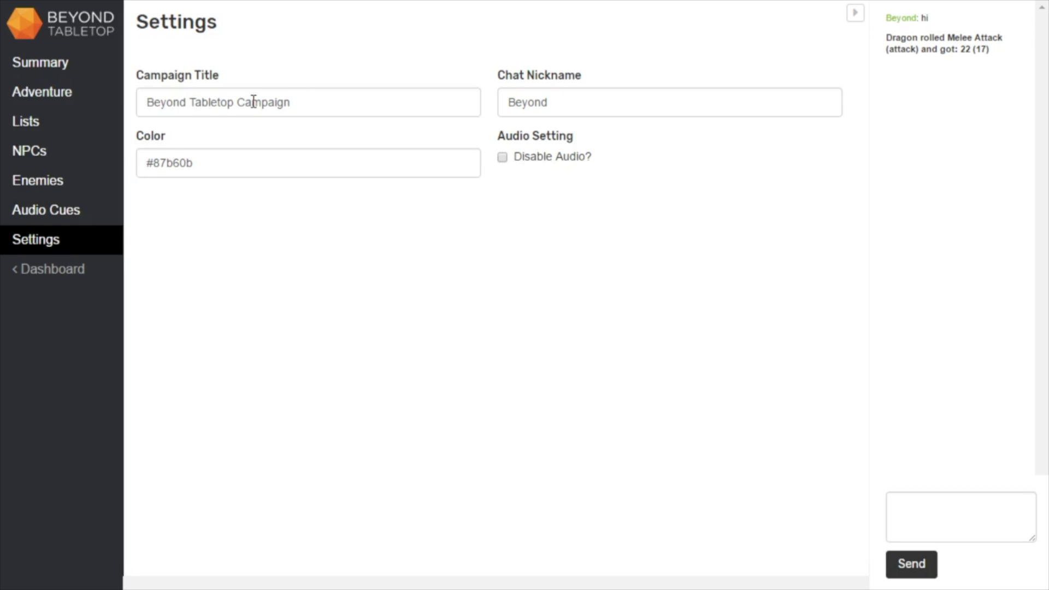
pyautogui.moveTo(314, 103); pyautogui.dragTo(90, 108)
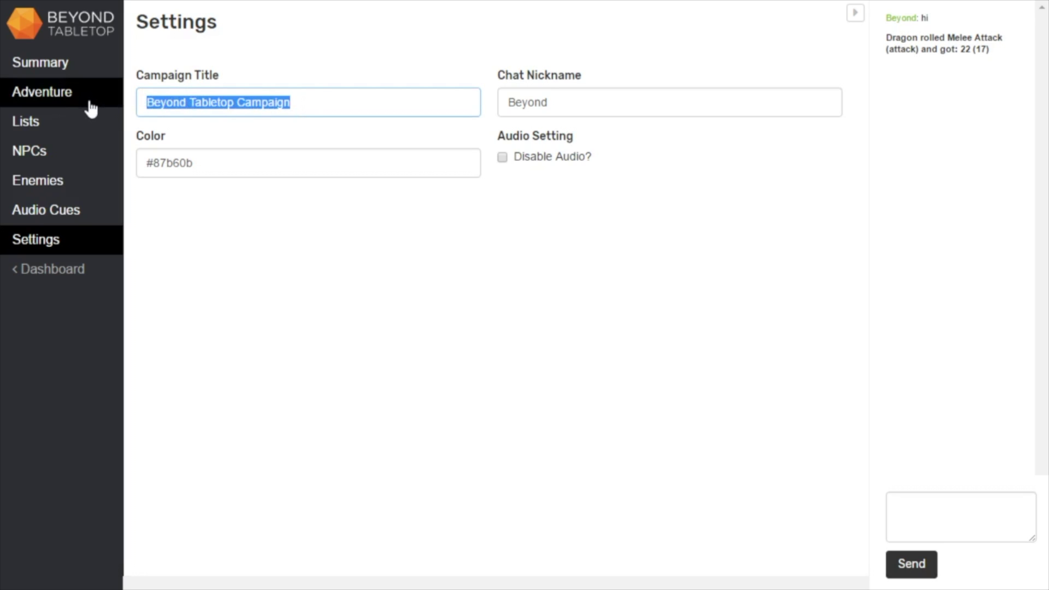
pyautogui.write('Example C')
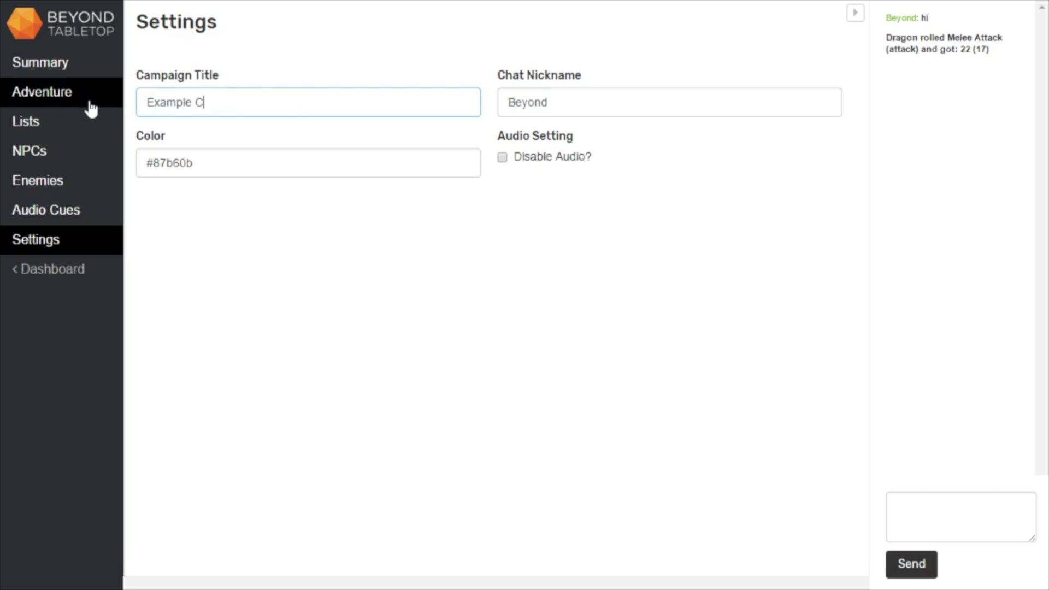
pyautogui.write('ampaign')
pyautogui.click(544, 103)
pyautogui.moveTo(560, 105); pyautogui.dragTo(465, 83)
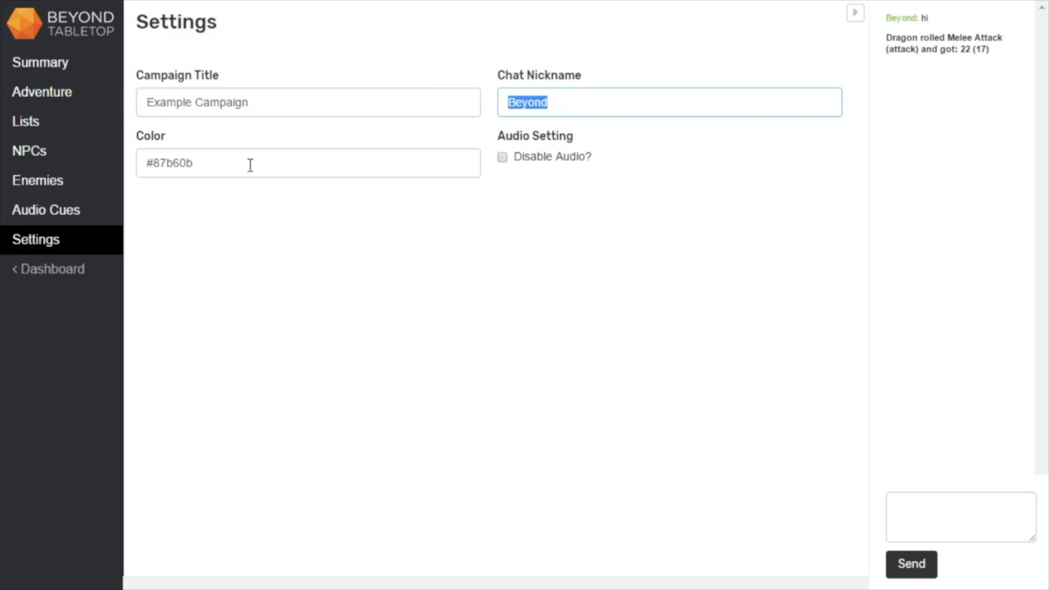
# Step: Set the chat color to magenta #ff00d4 and check the player's name on the Summary page
pyautogui.doubleClick(165, 164)
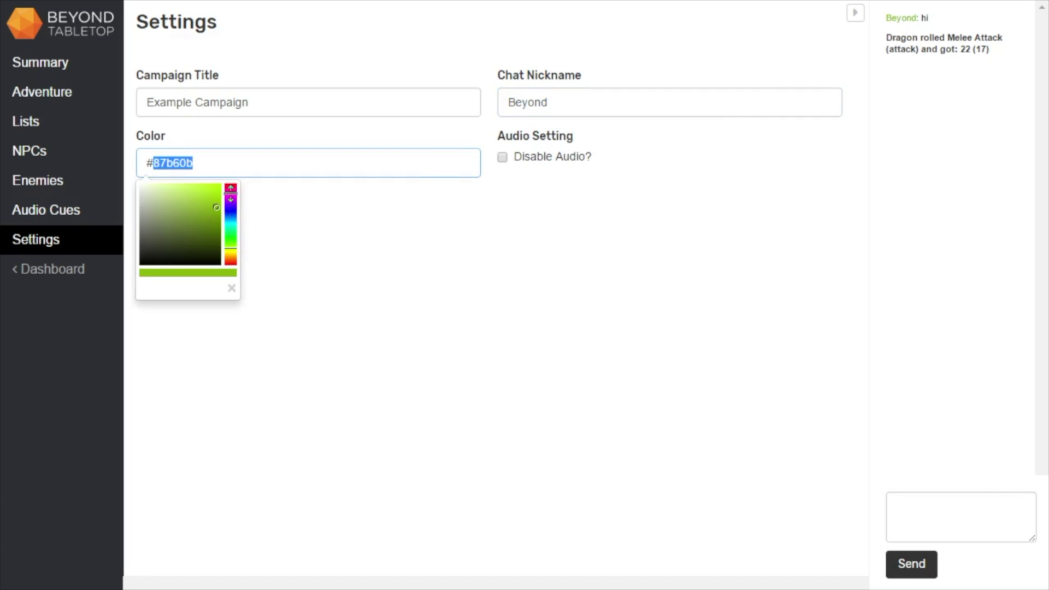
pyautogui.click(231, 194)
pyautogui.moveTo(207, 201); pyautogui.dragTo(234, 182)
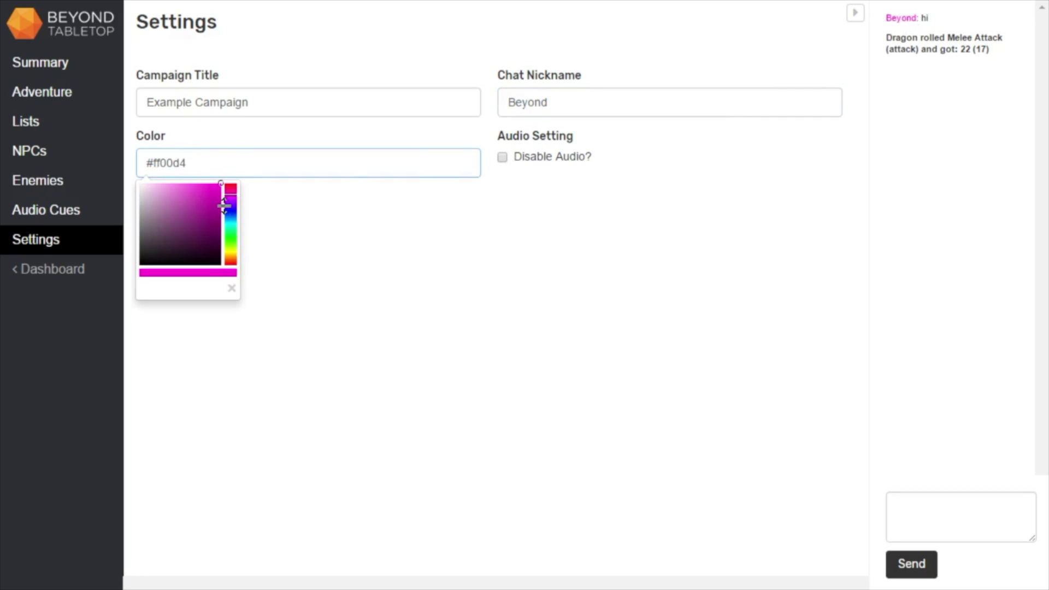
pyautogui.click(309, 250)
pyautogui.click(77, 65)
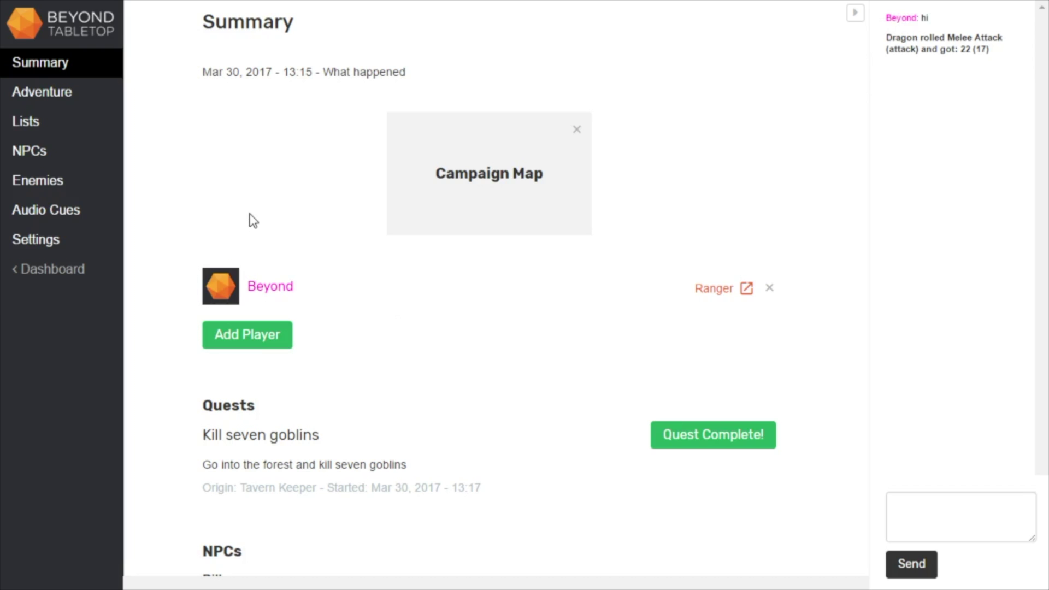
# Step: Send the chat message "you can type" and roll a d20 with the chat command "/roll d20"
pyautogui.click(981, 495)
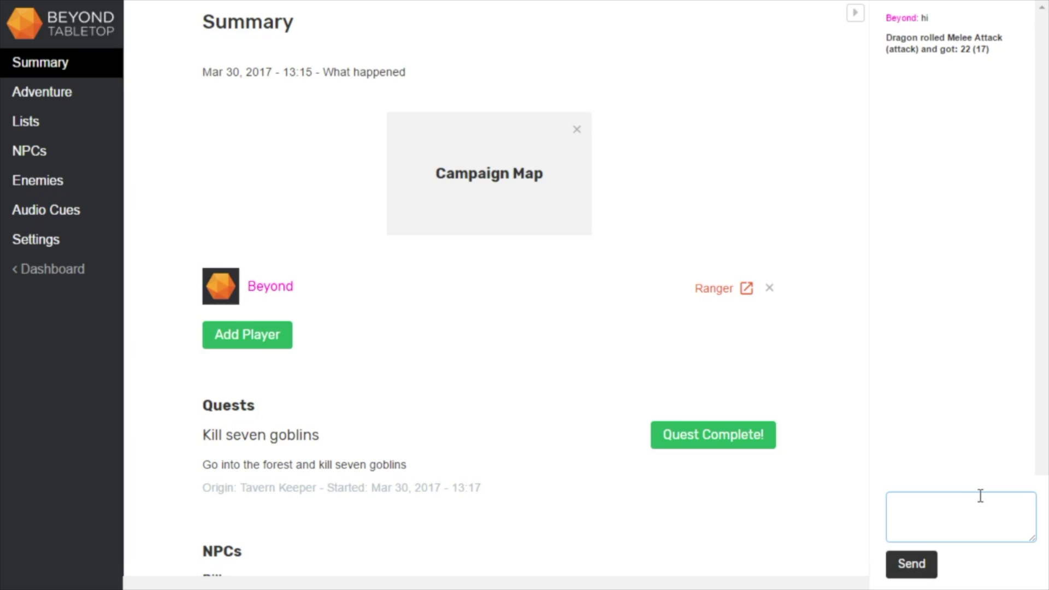
pyautogui.write('you can type')
pyautogui.press('Return')
pyautogui.write('/')
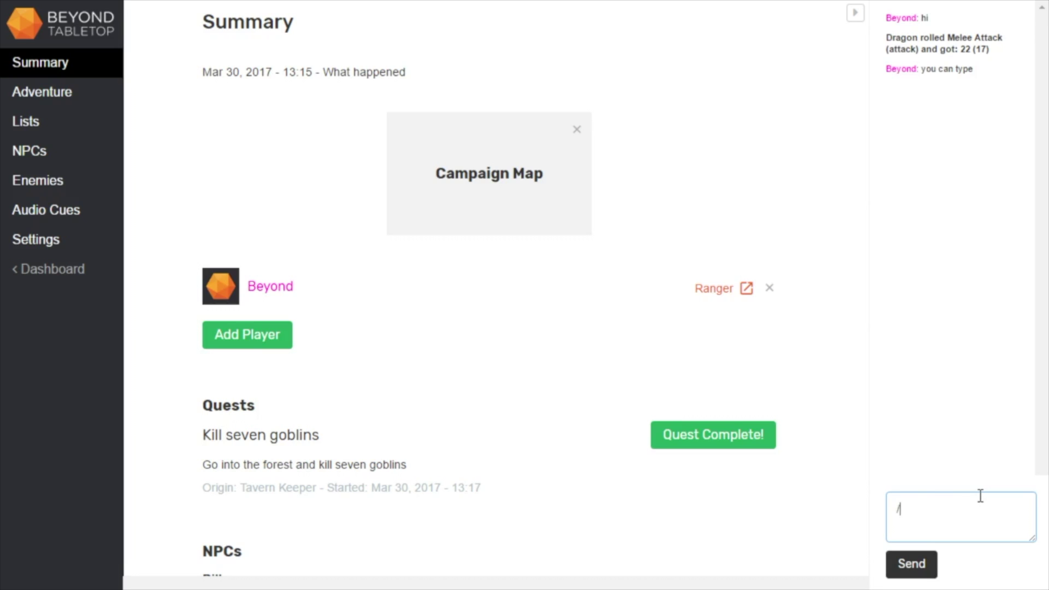
pyautogui.write('roll d20')
pyautogui.press('Return')
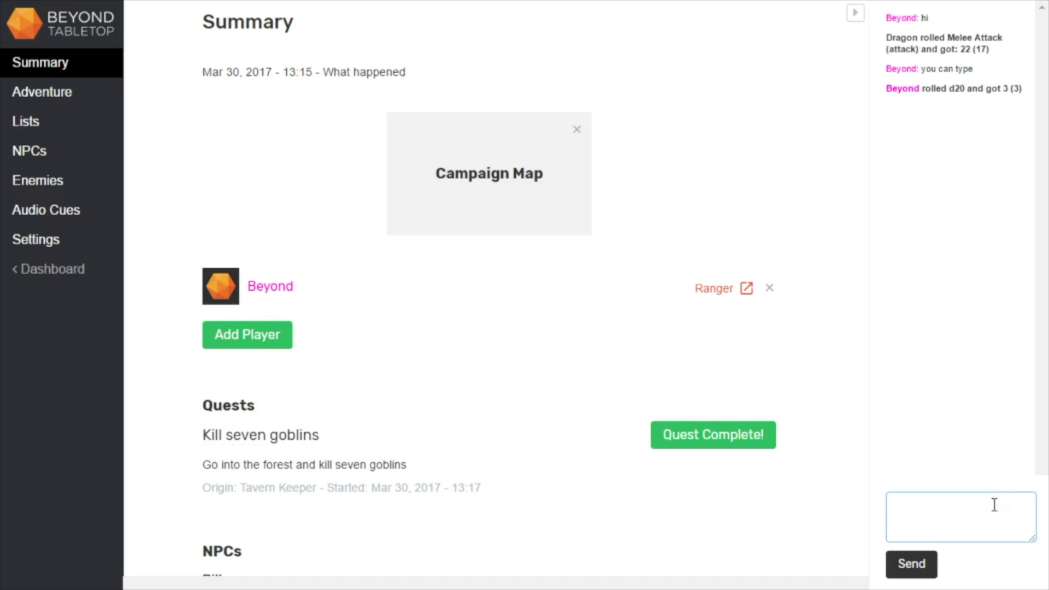
# Step: Roll dice in the chat with the commands "/r d8+5" and "/roll 4d6 +10"
pyautogui.write('/r d8+5')
pyautogui.press('Return')
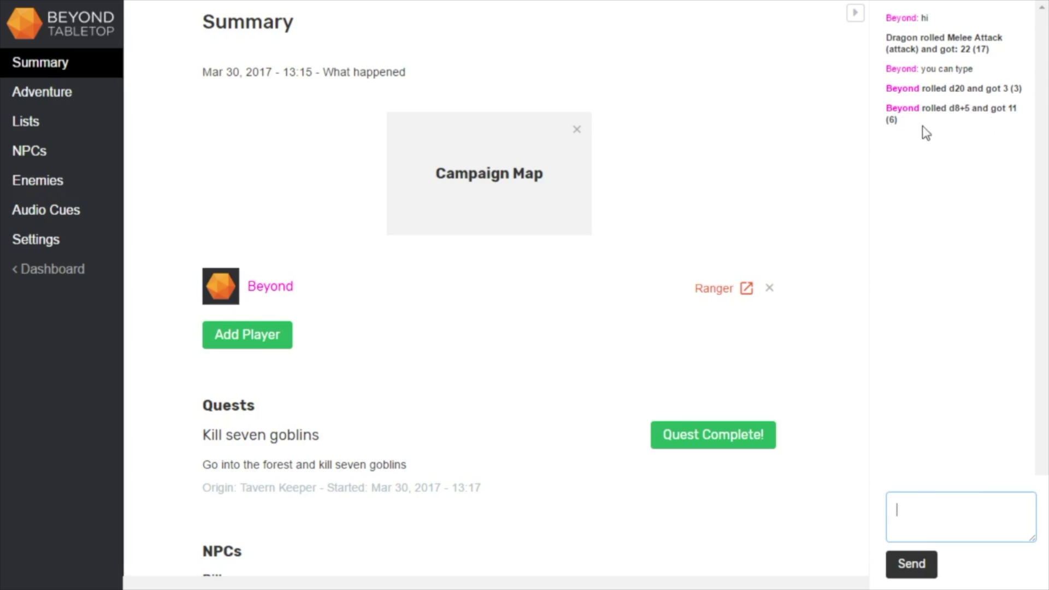
pyautogui.write('/')
pyautogui.press('BackSpace')
pyautogui.write('/roll 4d6 +10')
pyautogui.press('Return')
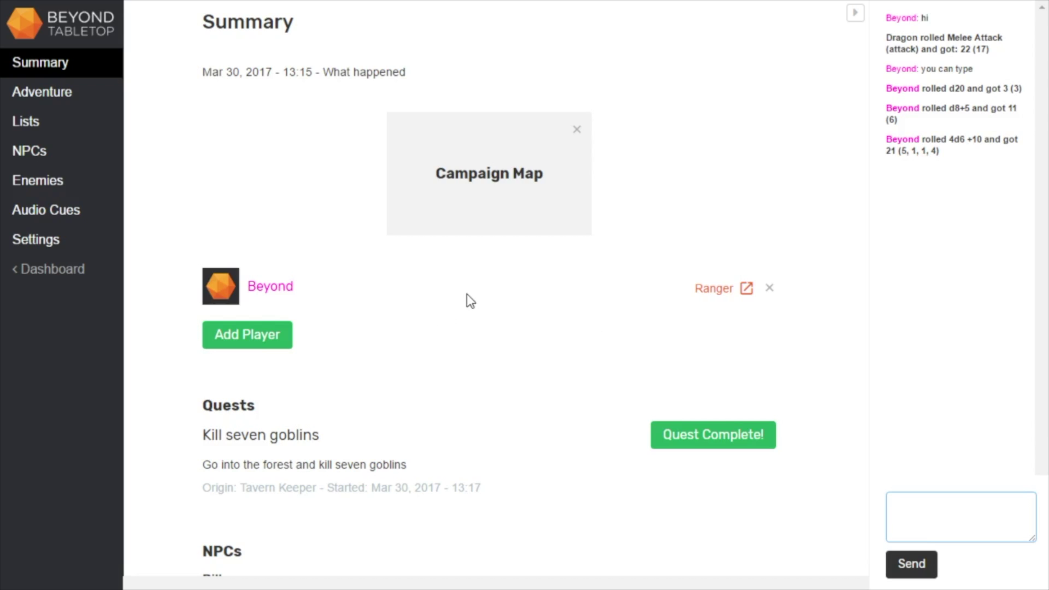
# Step: Roll damage for the MW Composite Longbow (STR +3) from the Dice page of the Ranger character sheet
pyautogui.click(722, 289)
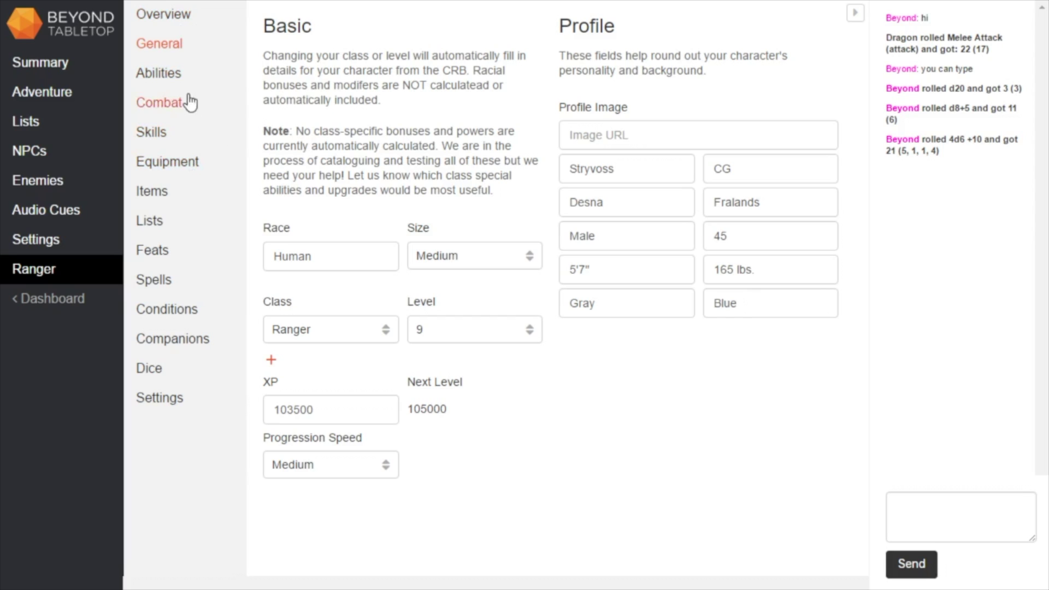
pyautogui.click(178, 376)
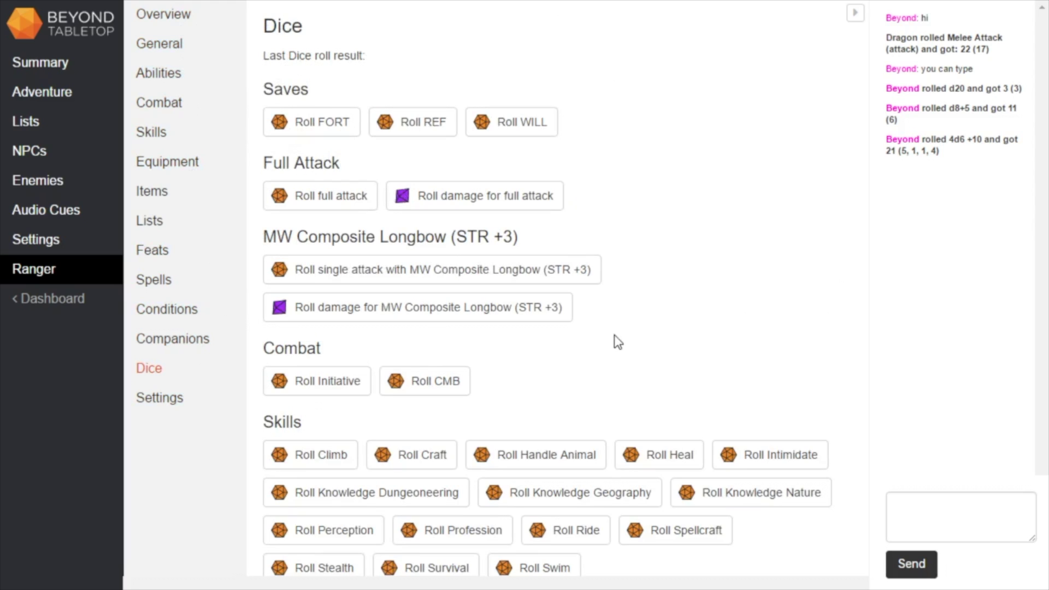
pyautogui.click(471, 313)
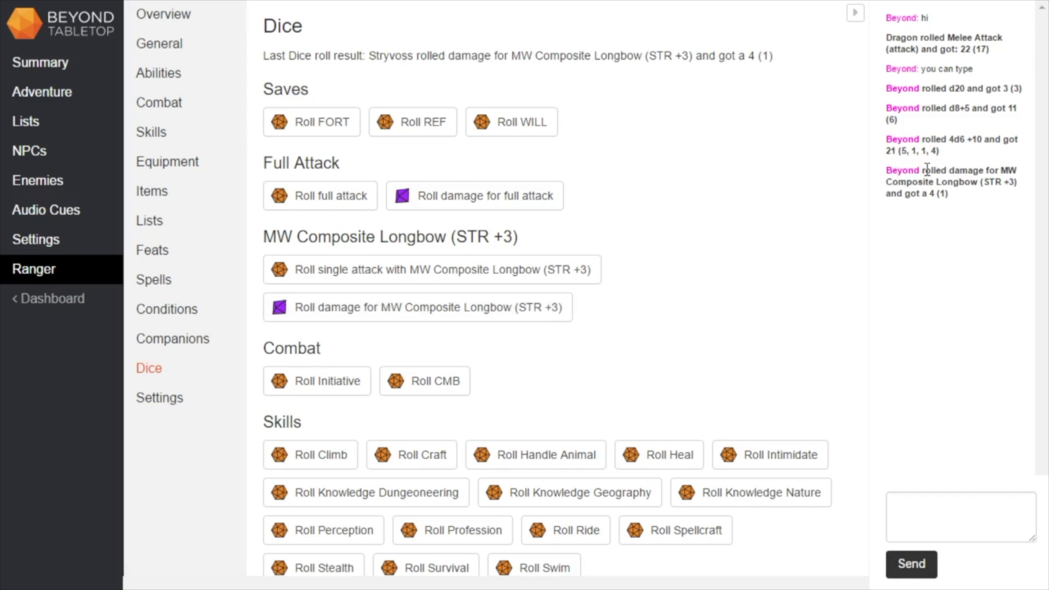
# Step: Return to the campaign Summary and examine the longbow damage roll message in the chat
pyautogui.click(41, 62)
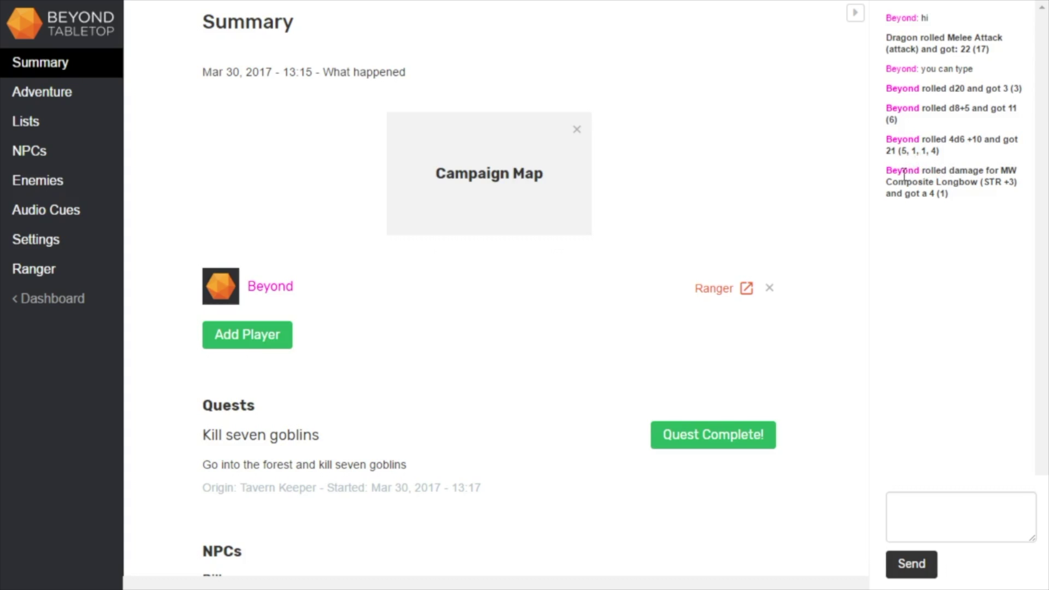
pyautogui.moveTo(902, 170); pyautogui.dragTo(937, 178)
pyautogui.moveTo(1000, 169); pyautogui.dragTo(930, 195)
pyautogui.click(980, 293)
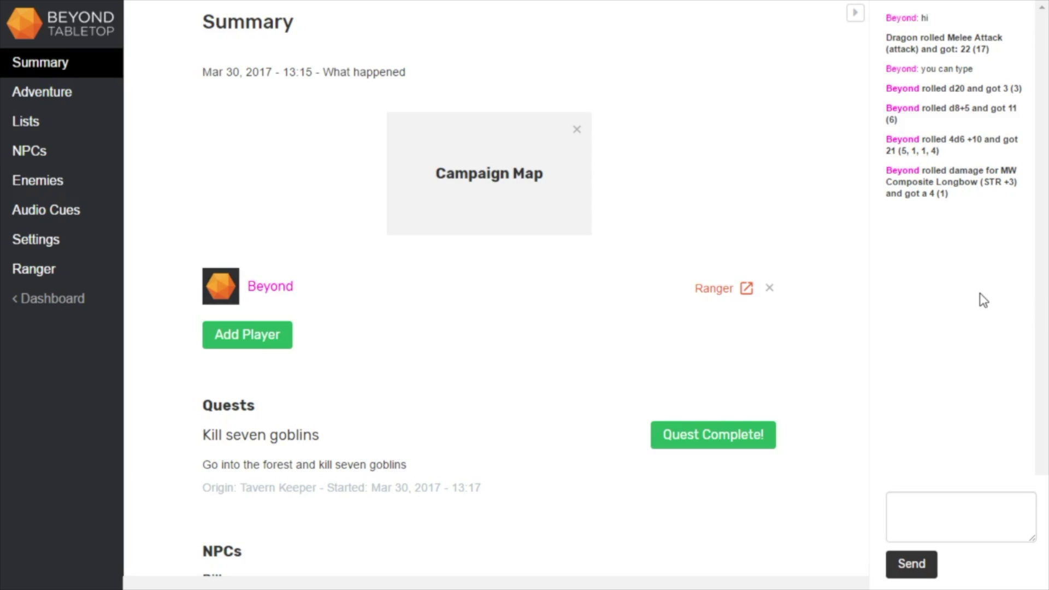